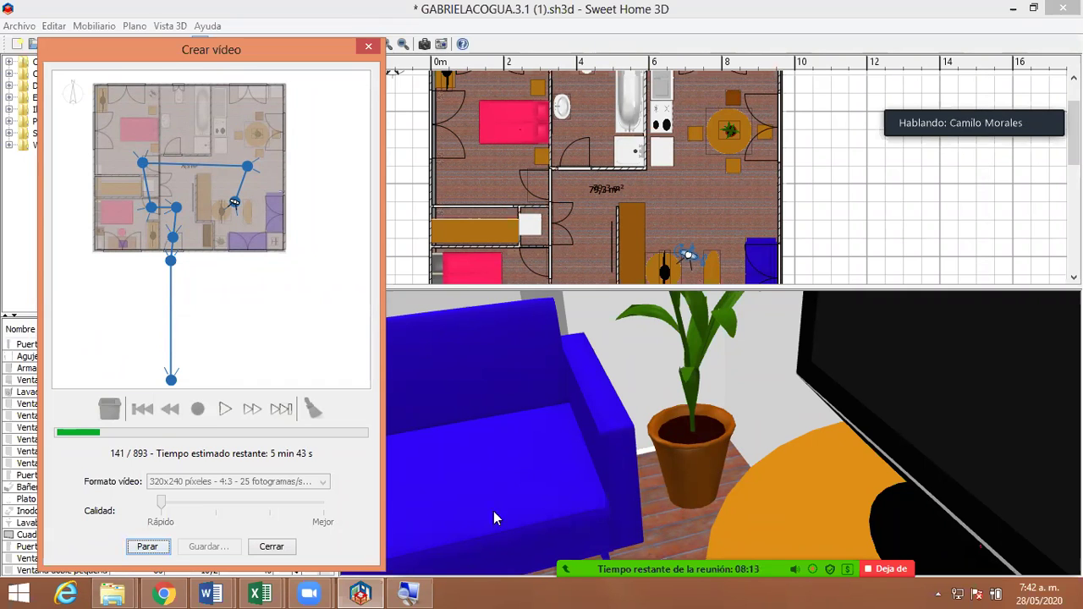
Step: Close the Magnifier and minimize the Sweet Home 3D, browser, Word and Descargas folder windows
click(408, 595)
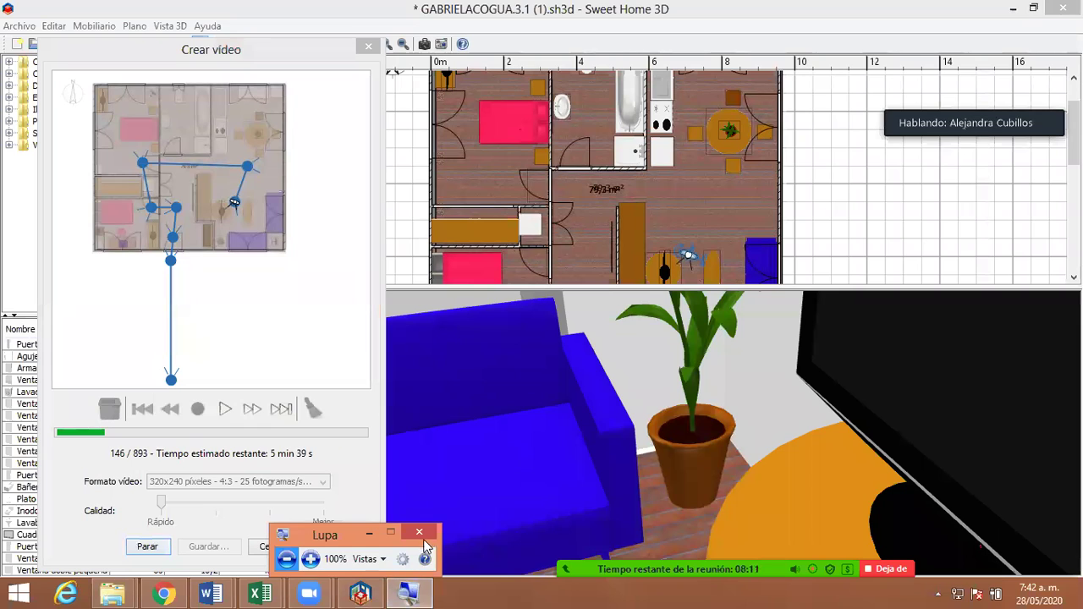
click(418, 533)
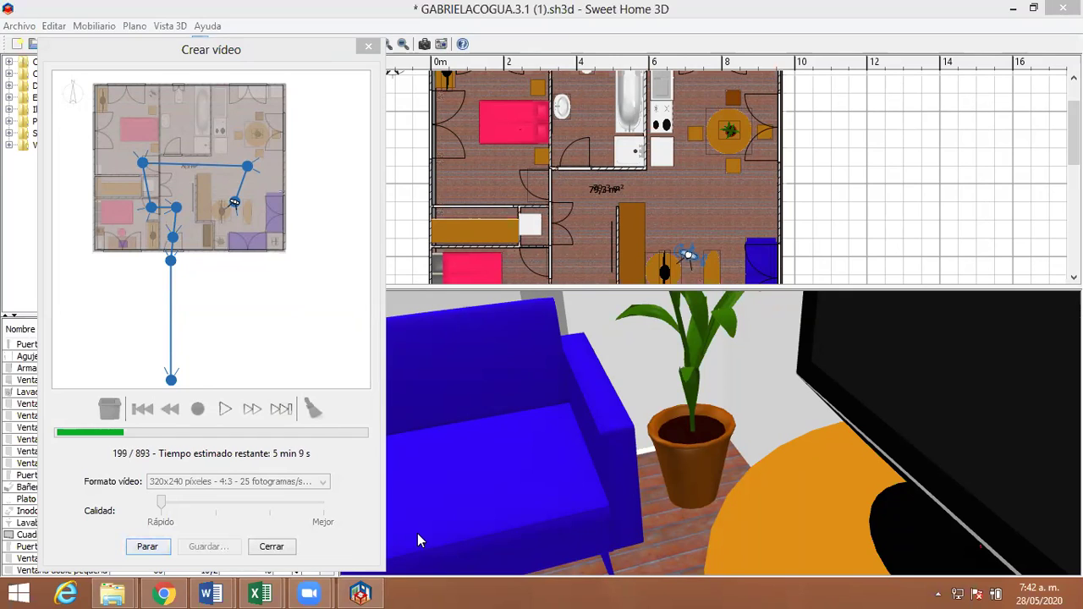
click(1015, 9)
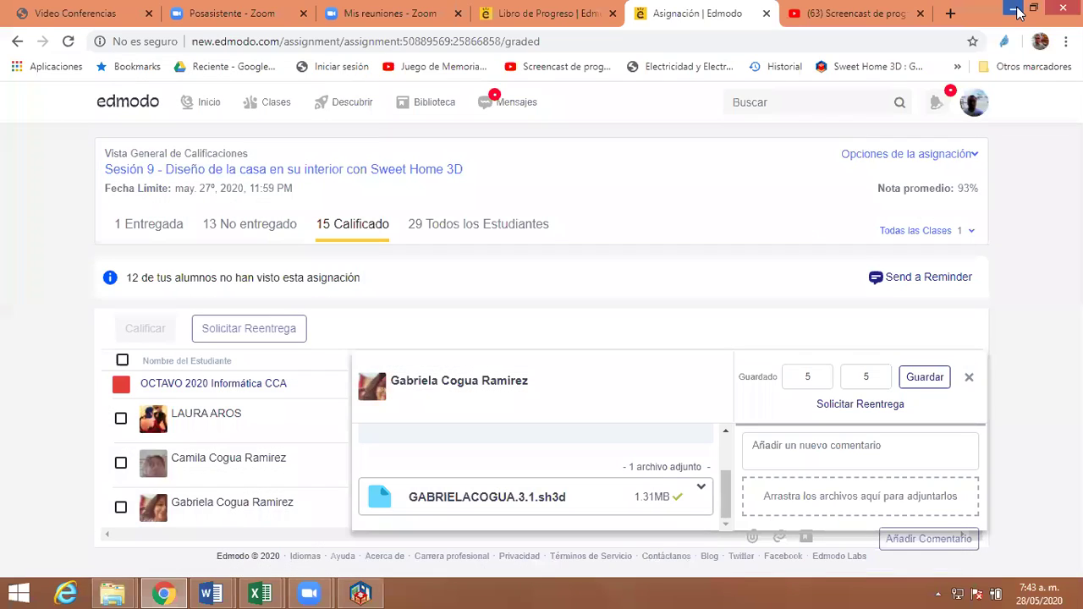
click(1015, 8)
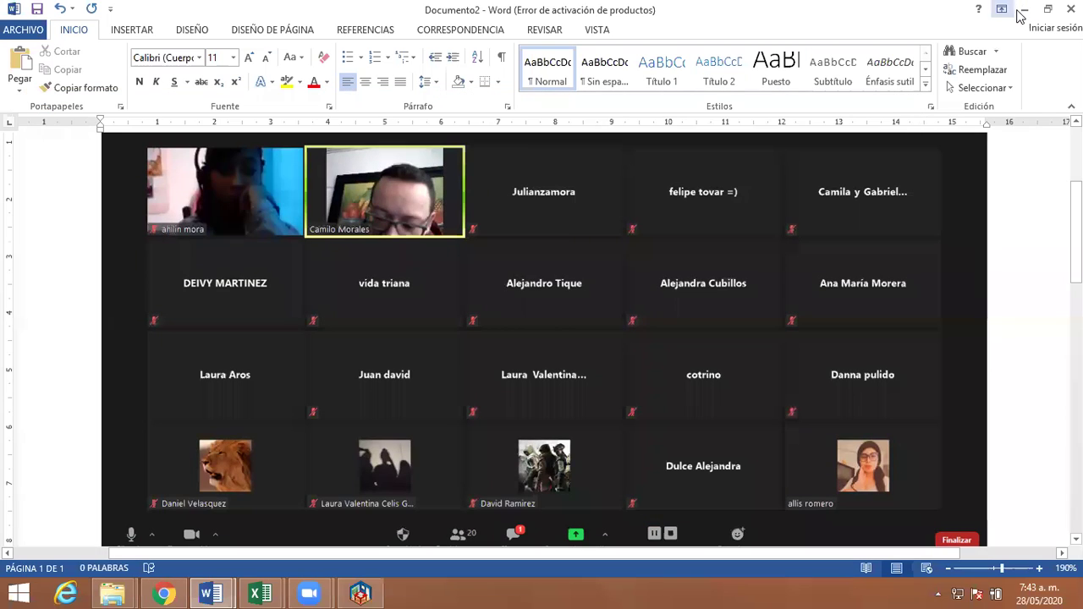
click(1020, 7)
click(1019, 8)
click(1017, 8)
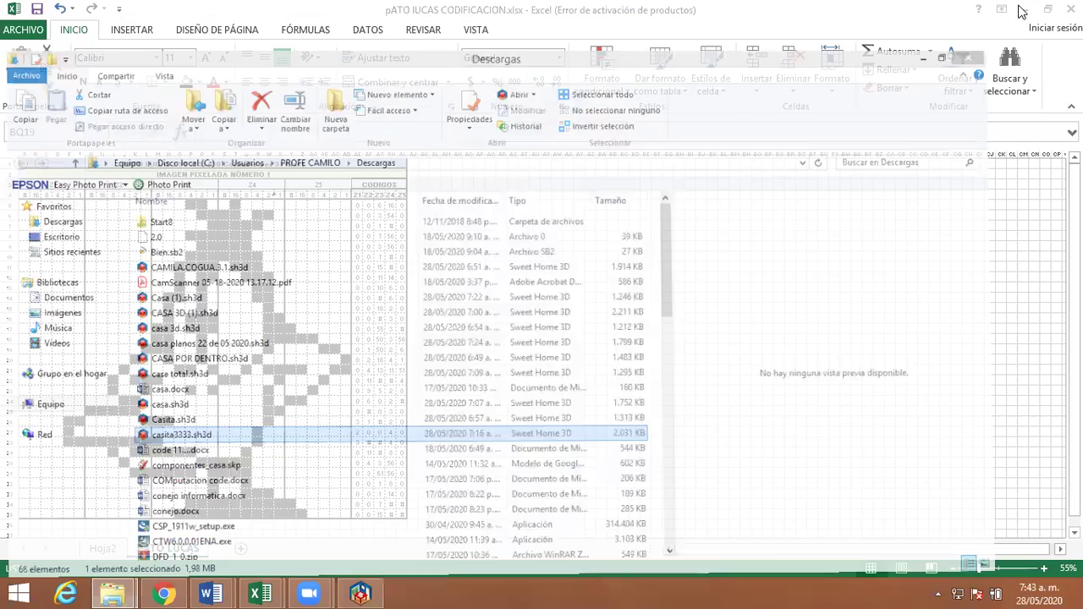
Step: Close the pATO lUCAS CODIFICACION.xlsx and PATO LUCAS VACIO.xlsx workbooks without saving, and minimize the CCA 2020 folder window
click(1070, 8)
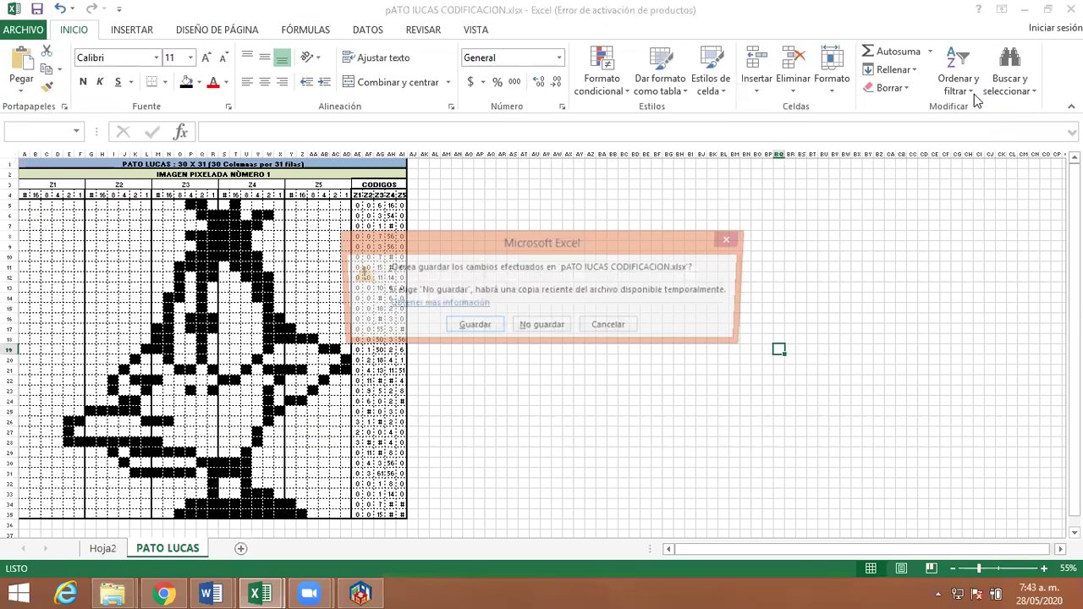
click(539, 324)
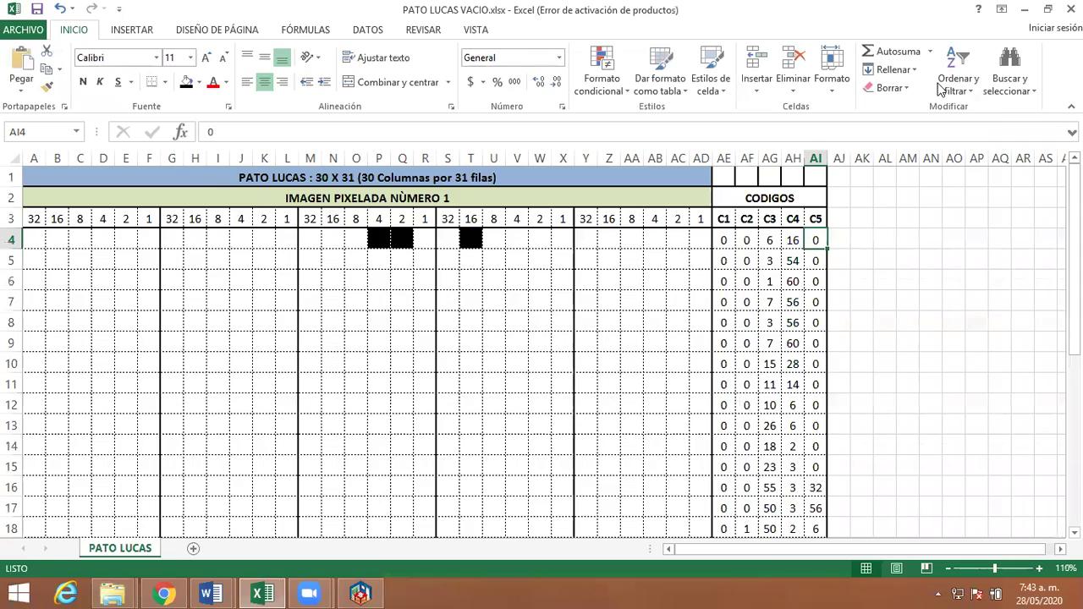
click(1070, 8)
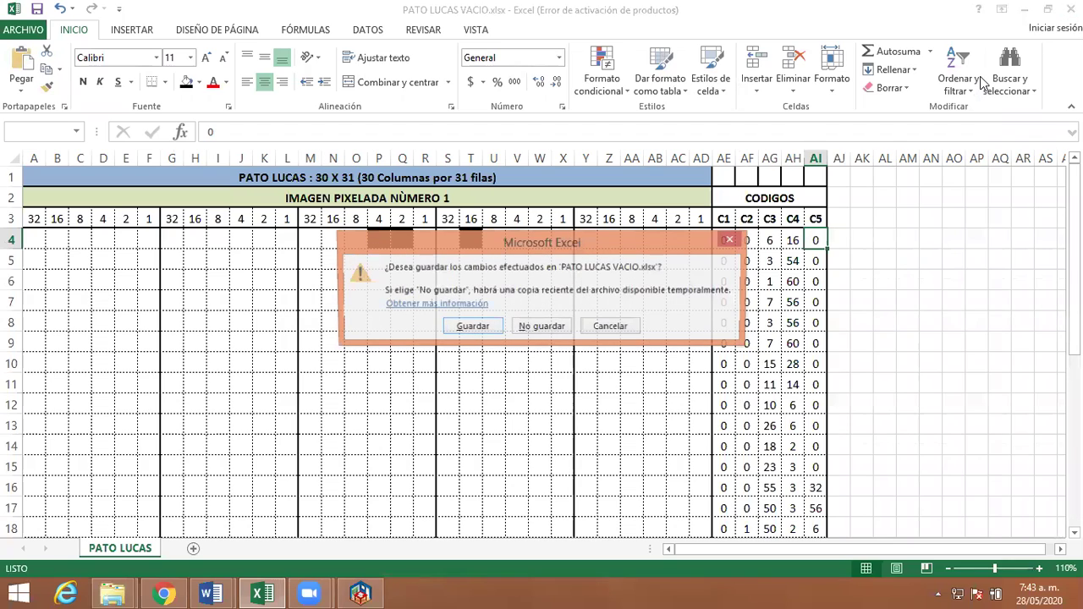
click(536, 326)
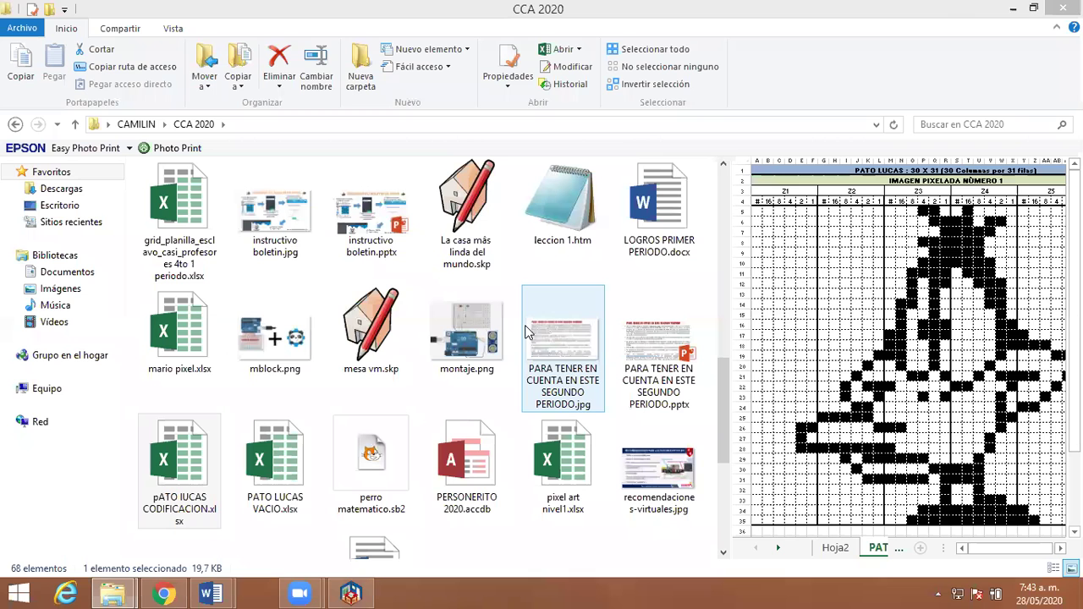
click(1018, 11)
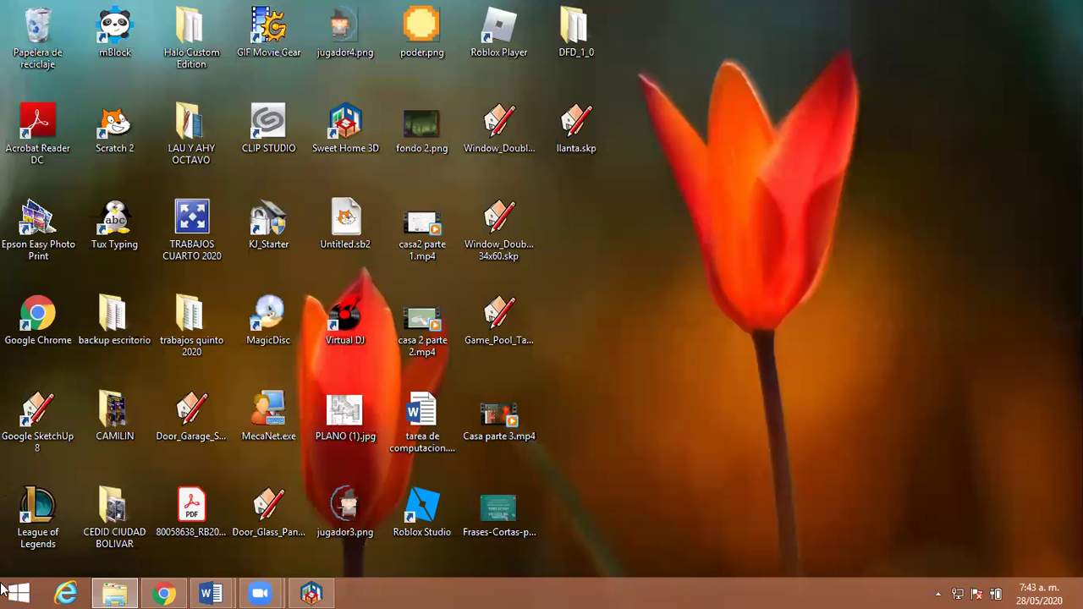
Step: Switch to File Explorer and open the "fotos proyecto" folder in the Documentos library
click(114, 593)
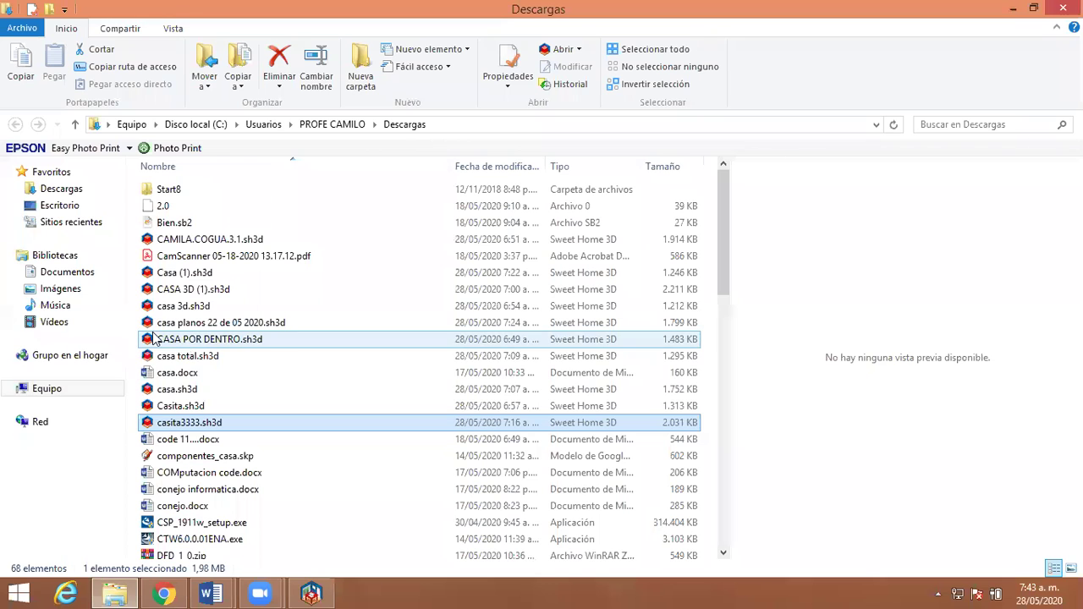
click(84, 272)
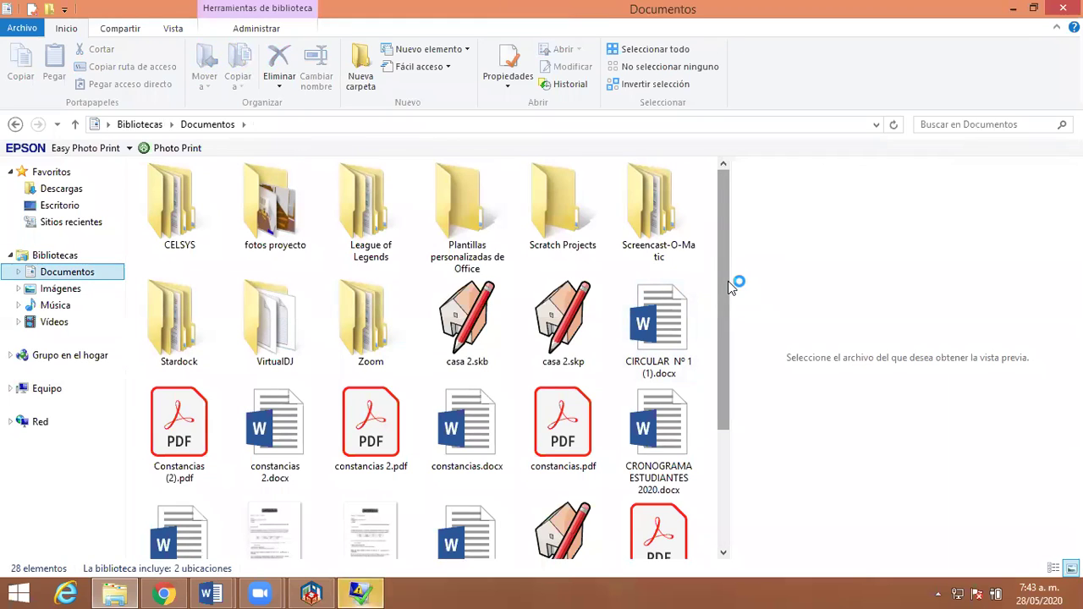
click(297, 233)
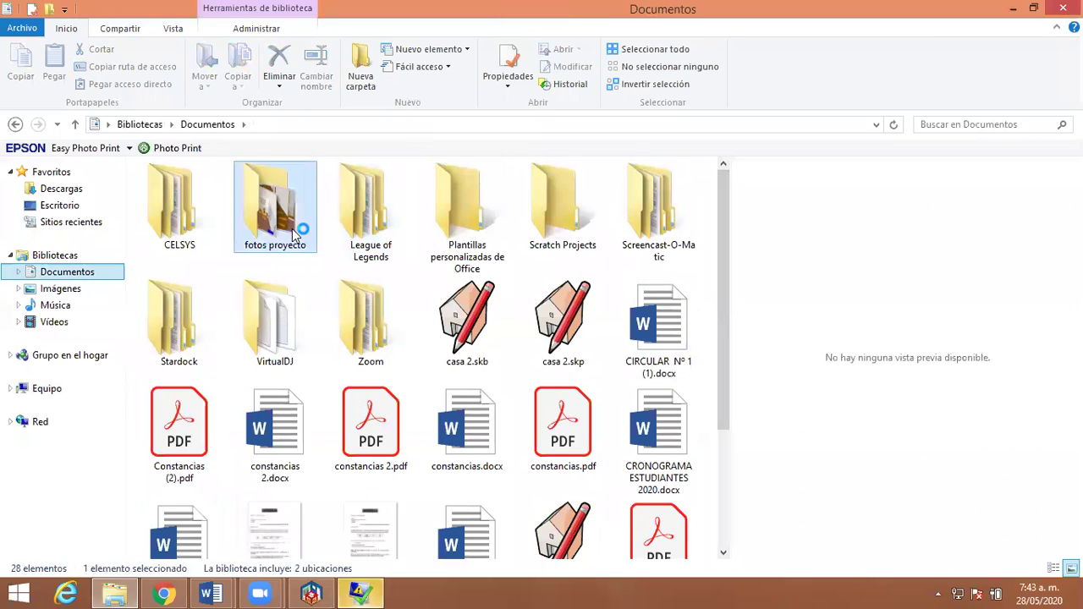
double_click(296, 232)
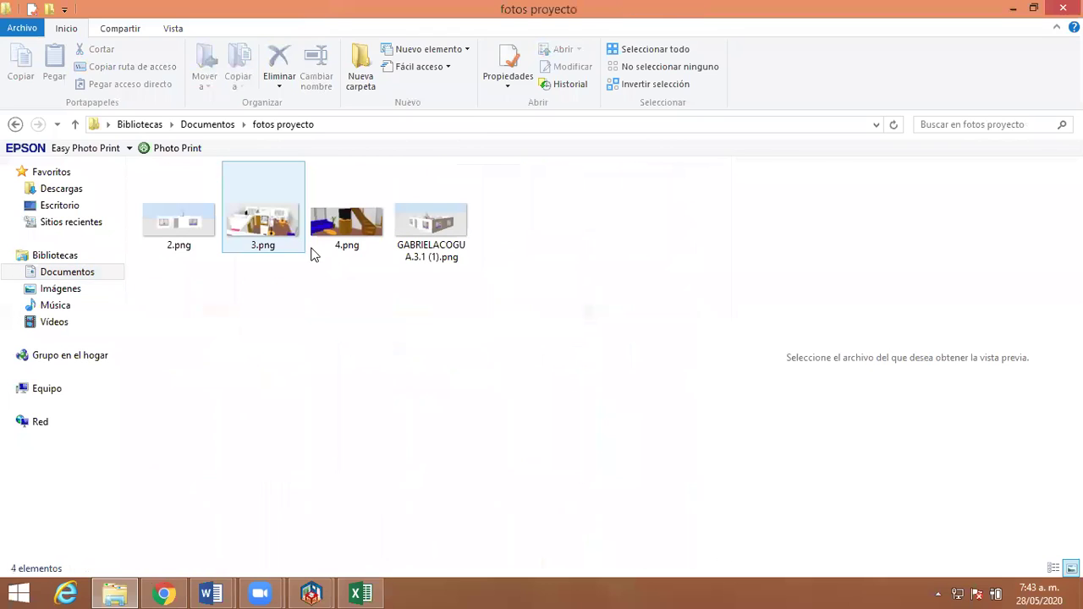
Step: Preview each of the project images in the "fotos proyecto" folder and clear the selection
click(292, 237)
click(208, 228)
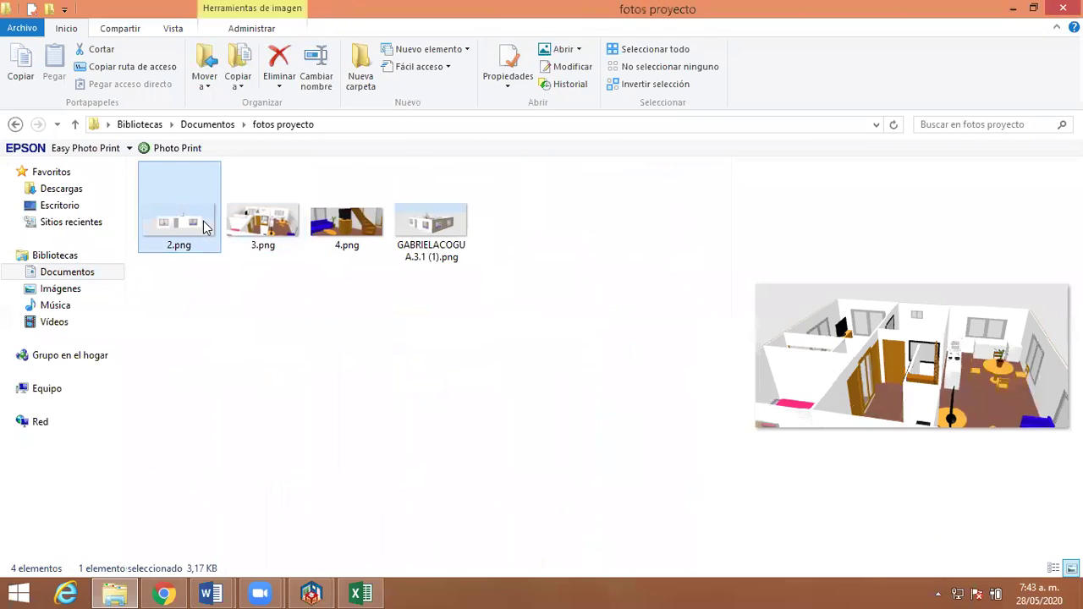
click(250, 216)
click(361, 216)
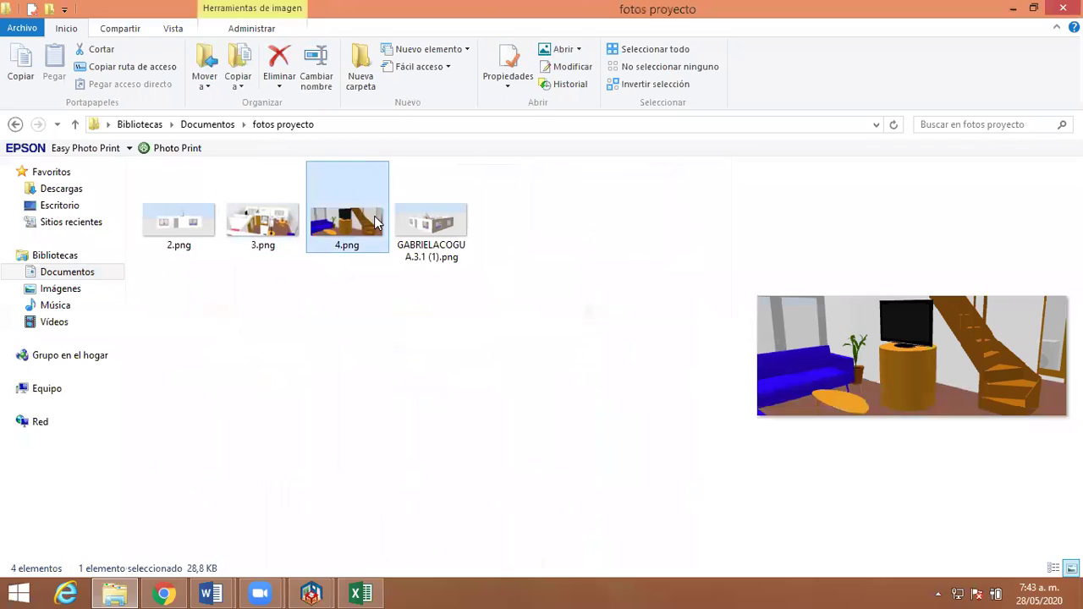
click(419, 222)
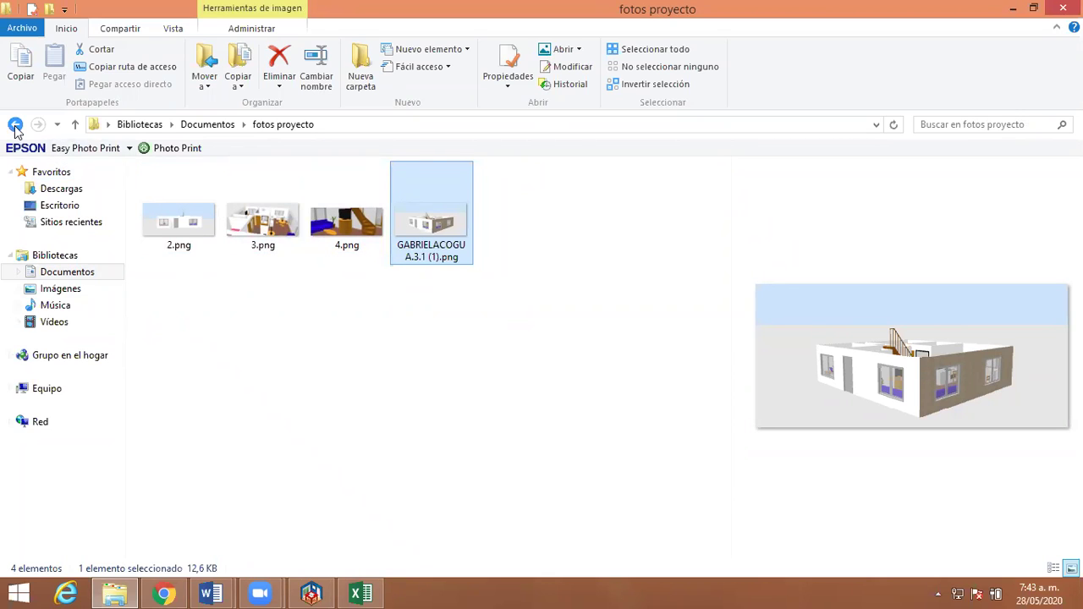
click(245, 338)
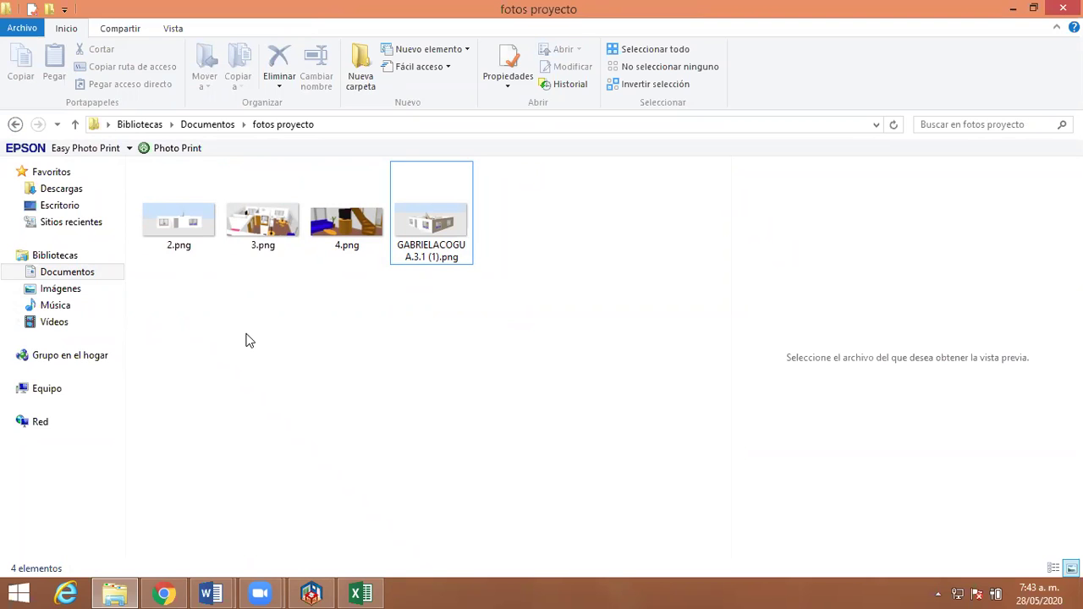
Step: Return to Documentos and rename the "fotos proyecto" folder as "fotos y video del proyecto"
click(14, 125)
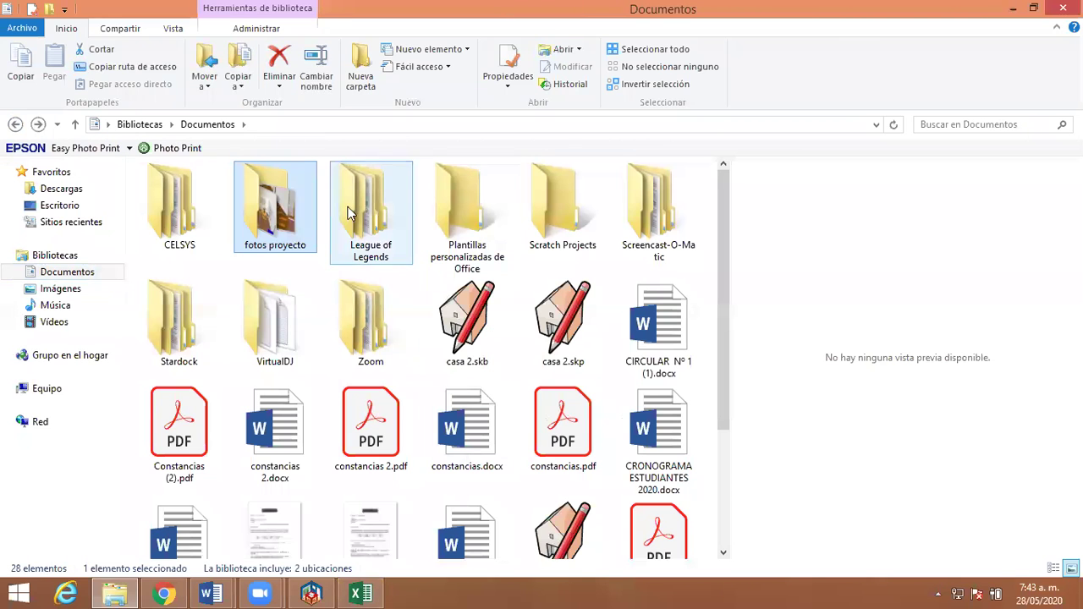
click(306, 270)
click(290, 242)
right_click(292, 242)
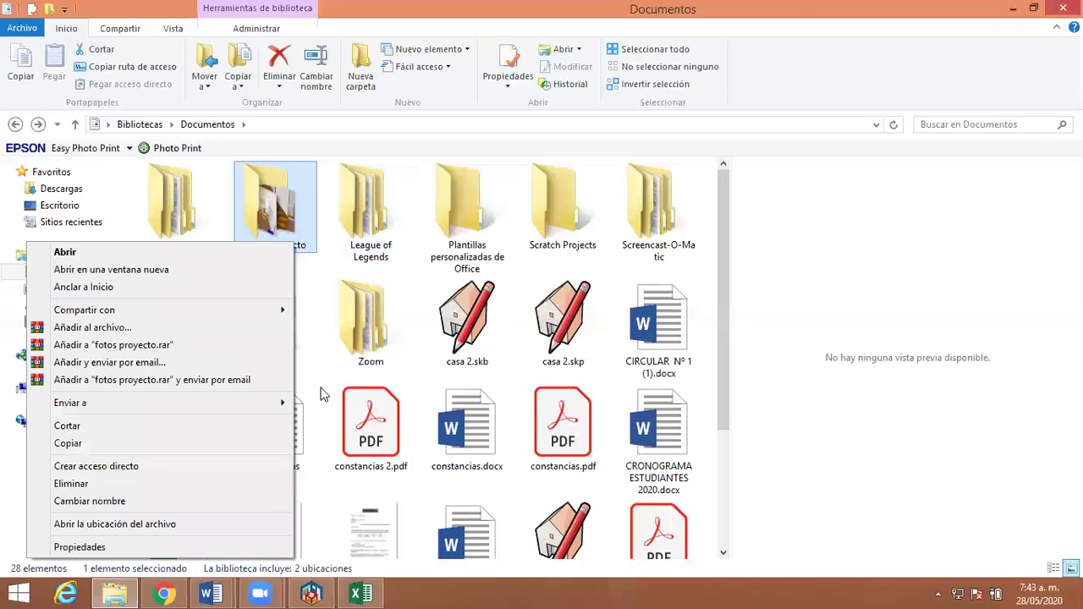
click(207, 501)
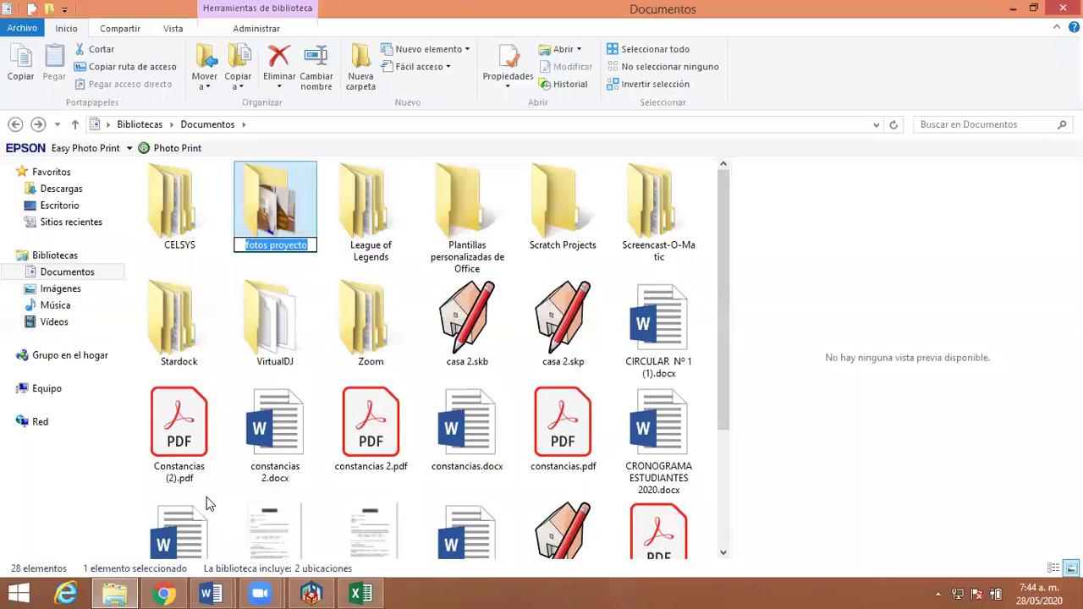
key(End)
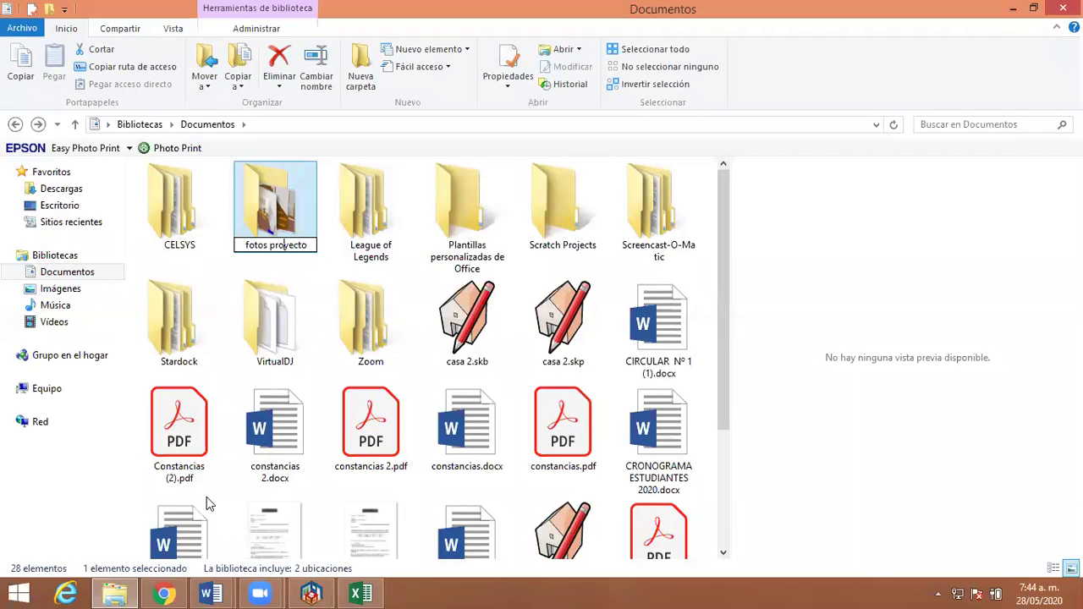
text(y video del)
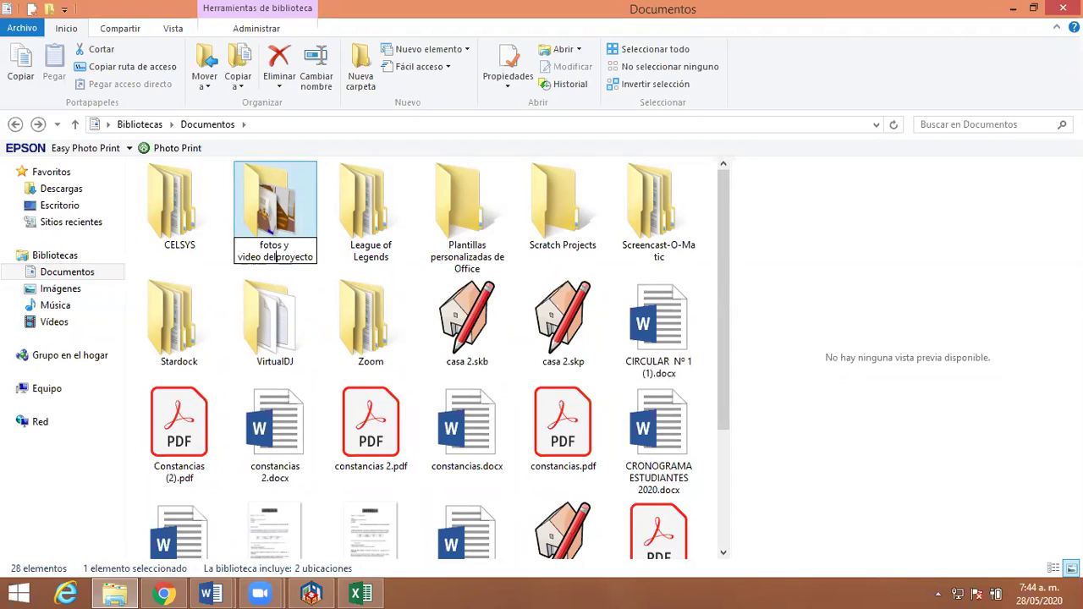
key(Return)
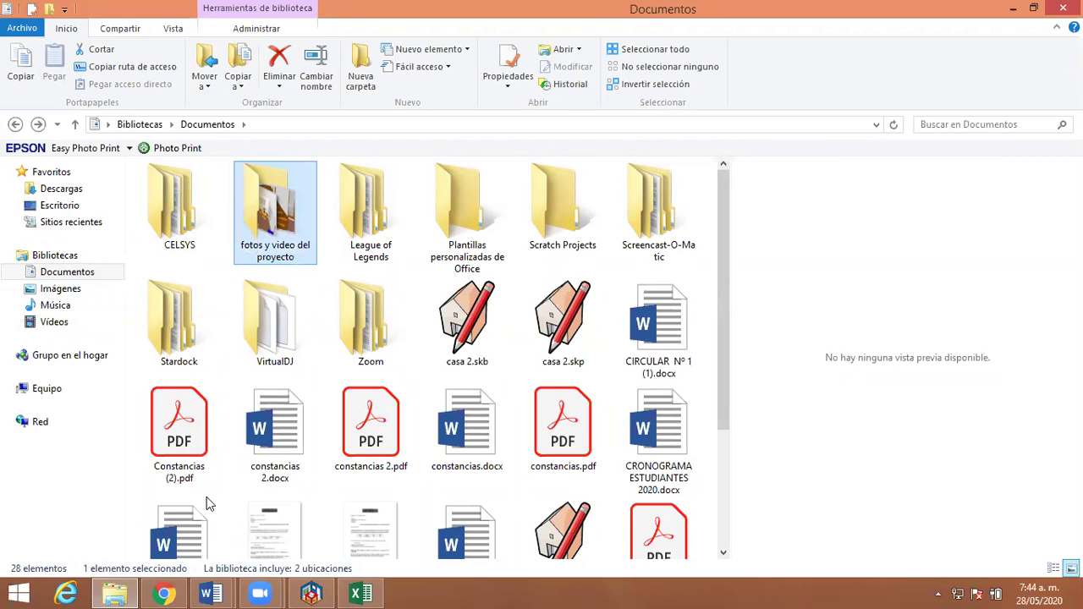
Step: Compress the "fotos y video del proyecto" folder into "fotos y video del proyecto.rar" and select the archive
right_click(288, 217)
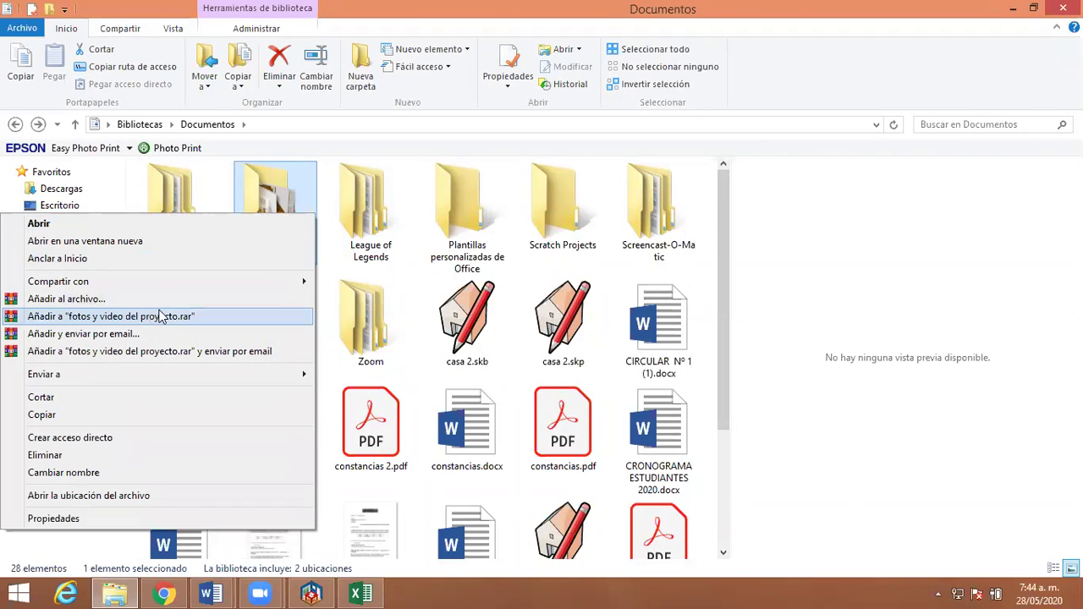
click(225, 328)
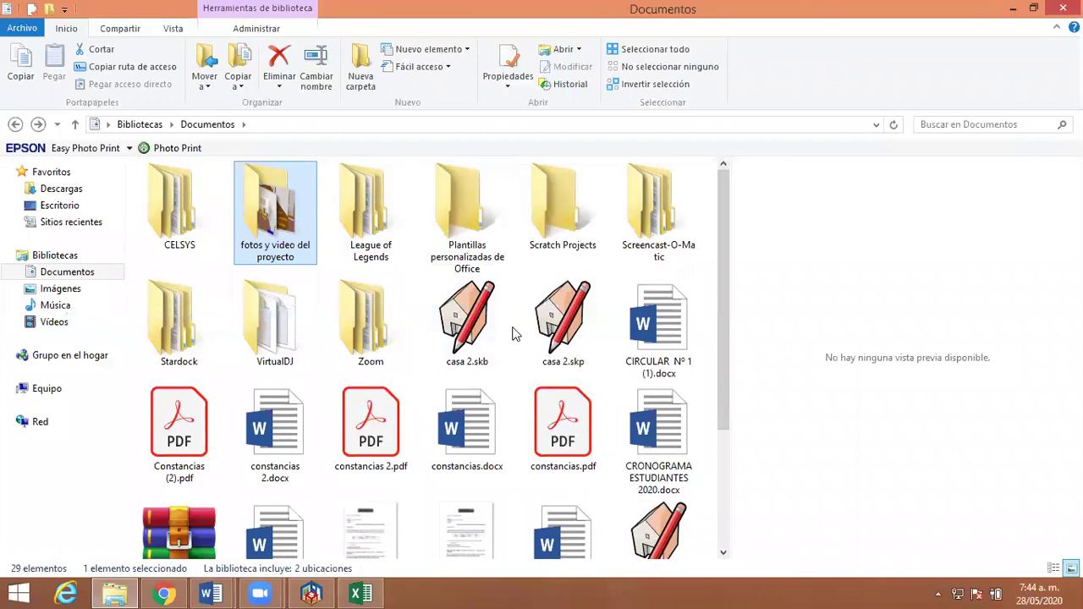
click(198, 541)
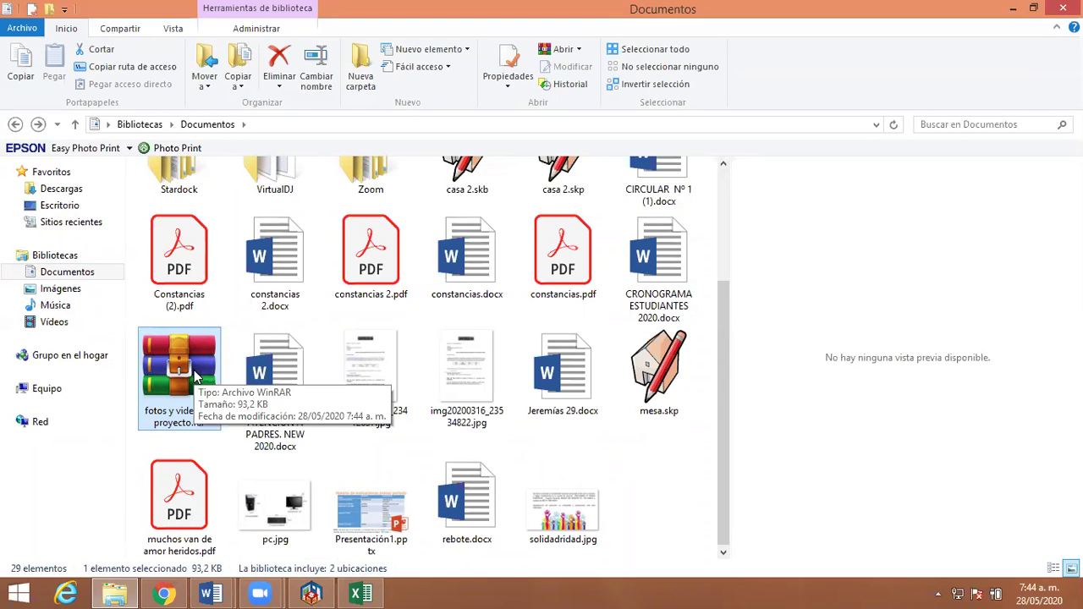
Step: Look inside the "fotos y video del proyecto" folder, selecting all its images, and return to Documentos
scroll(195, 378, up, 3)
click(309, 241)
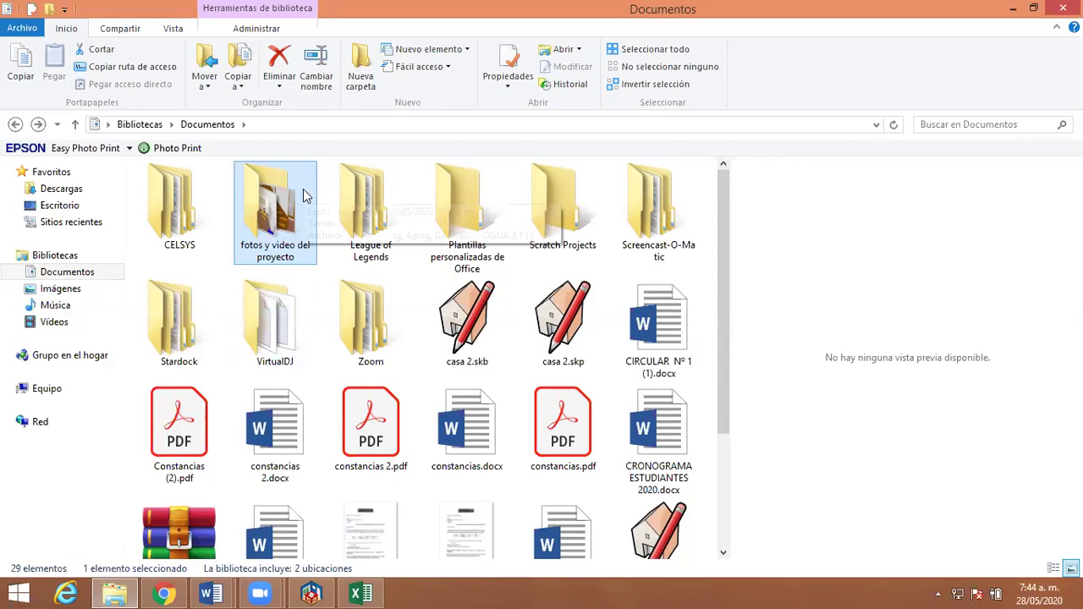
double_click(303, 193)
drag(165, 245, 571, 177)
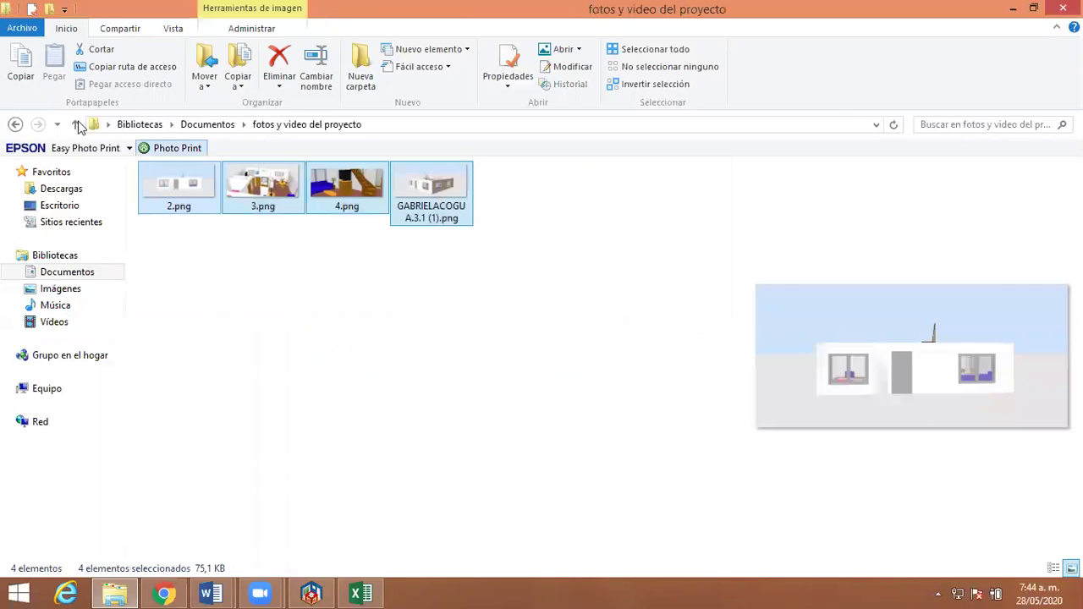
click(14, 125)
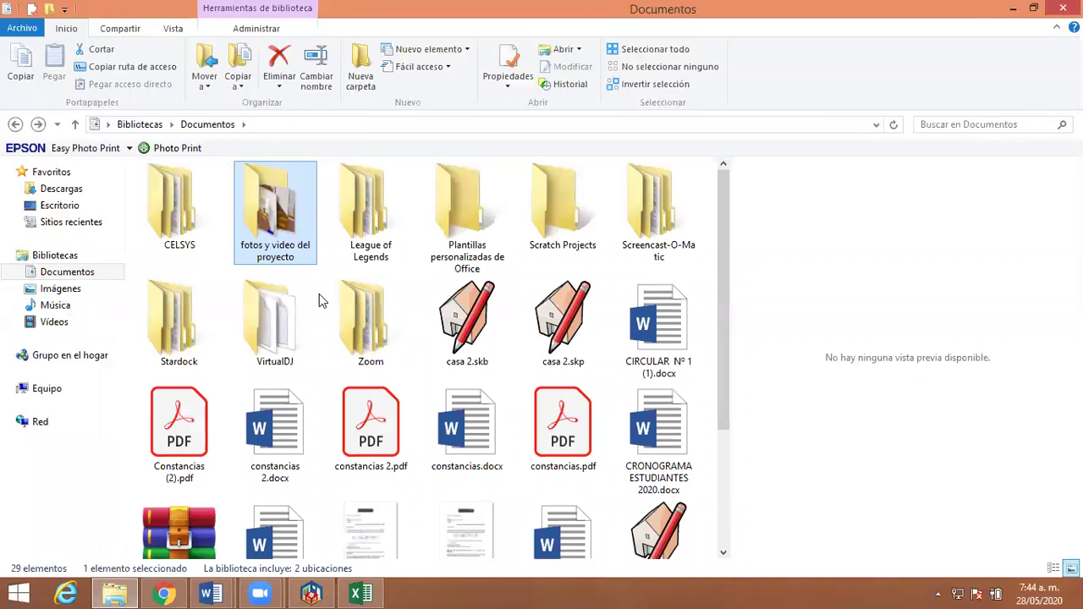
Step: Compress the folder again into "fotos y video del proyecto.rar" and circle the archive with a freehand annotation
right_click(286, 227)
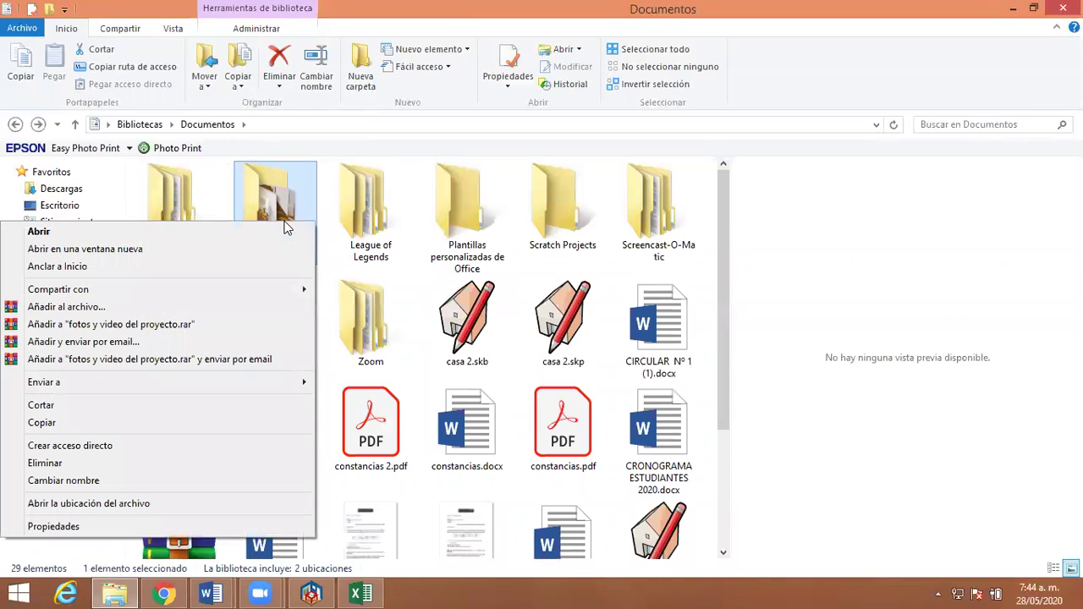
click(170, 327)
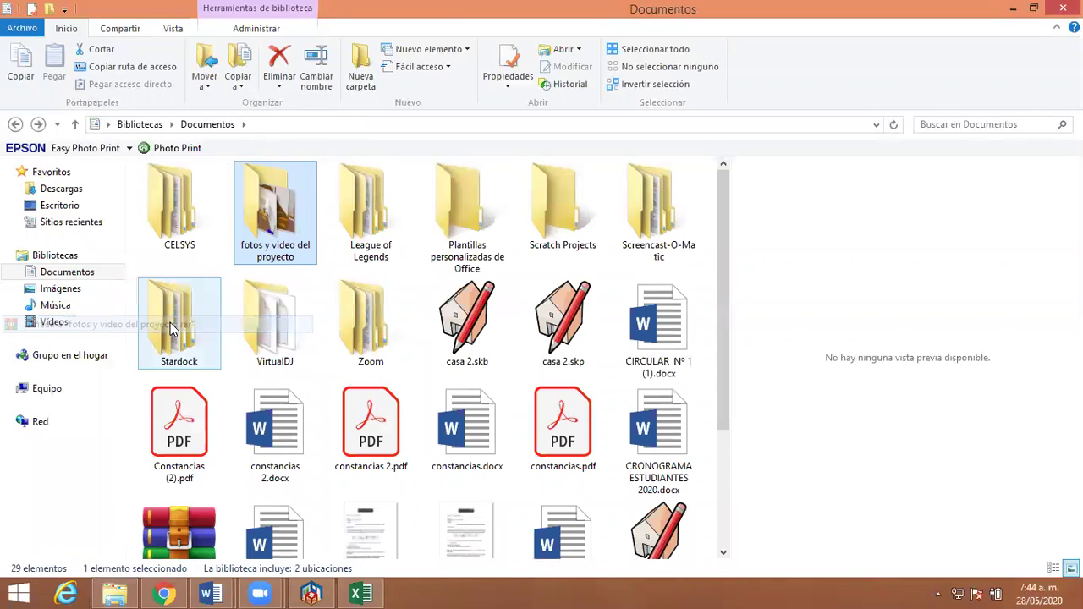
scroll(301, 417, down, 2)
click(190, 385)
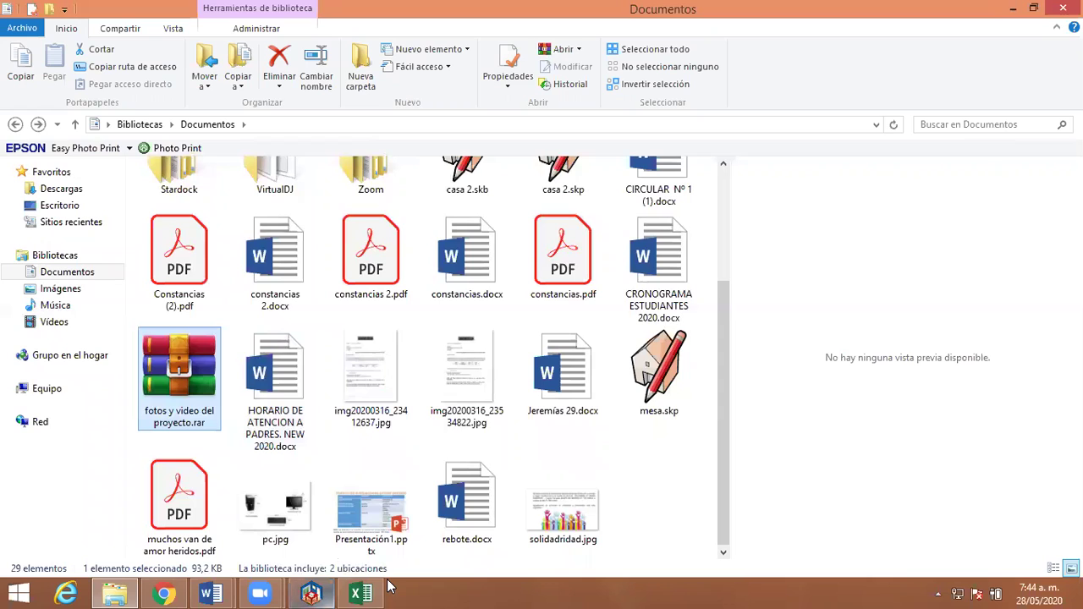
mouse_move(131, 292)
mouse_down()
mouse_move(109, 314)
mouse_move(155, 437)
mouse_move(258, 390)
mouse_move(181, 301)
mouse_move(110, 288)
mouse_up()
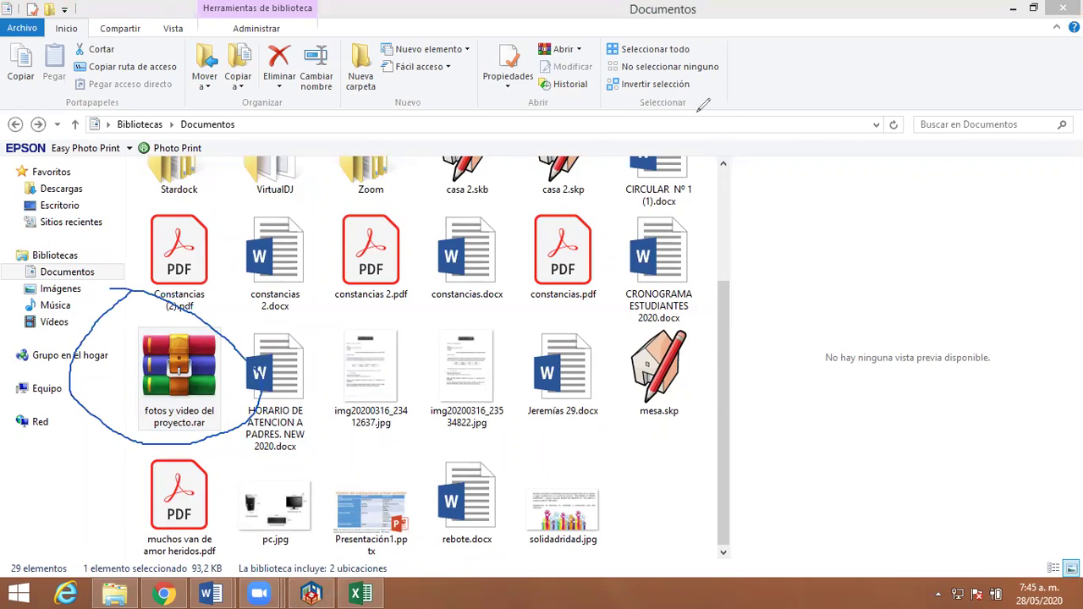
Step: Compress the "fotos y video del proyecto" folder in ZIP format as "fotos y video del proyecto.zip"
drag(725, 355, 745, 182)
click(309, 192)
right_click(308, 192)
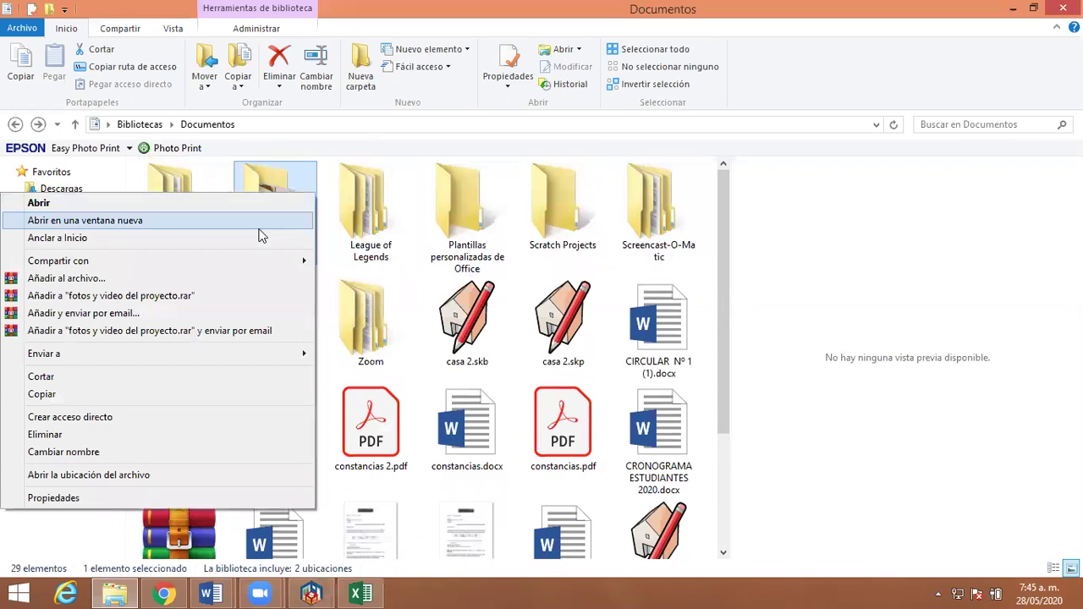
mouse_move(207, 269)
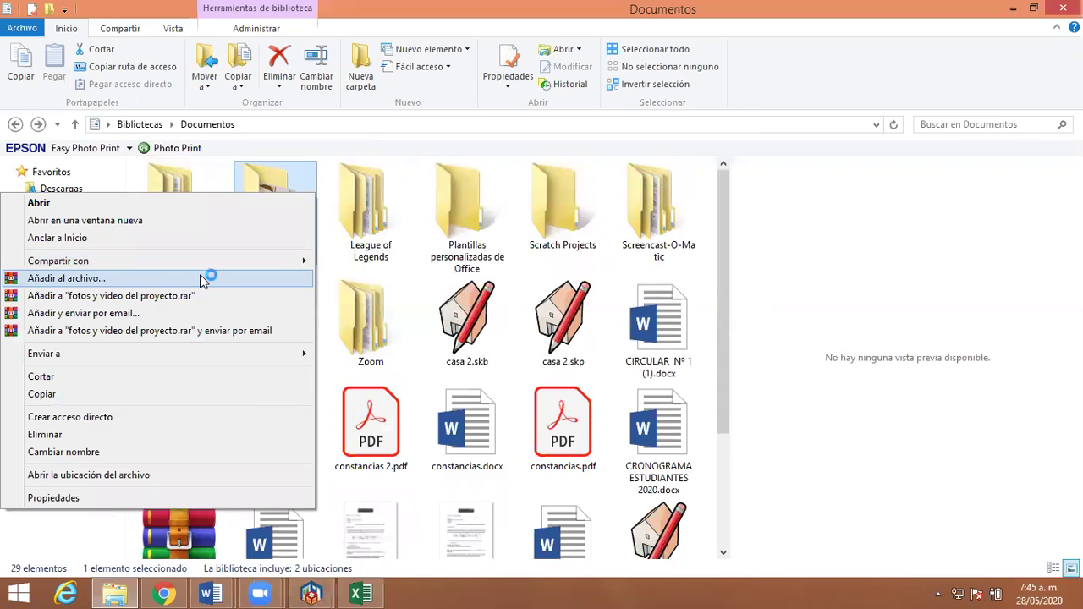
click(201, 280)
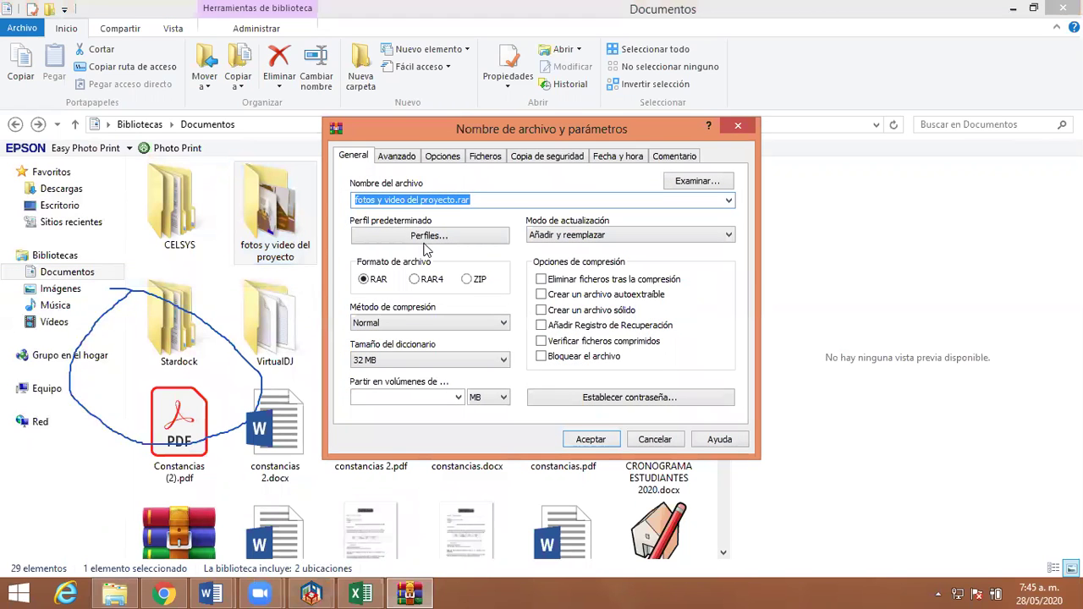
click(498, 200)
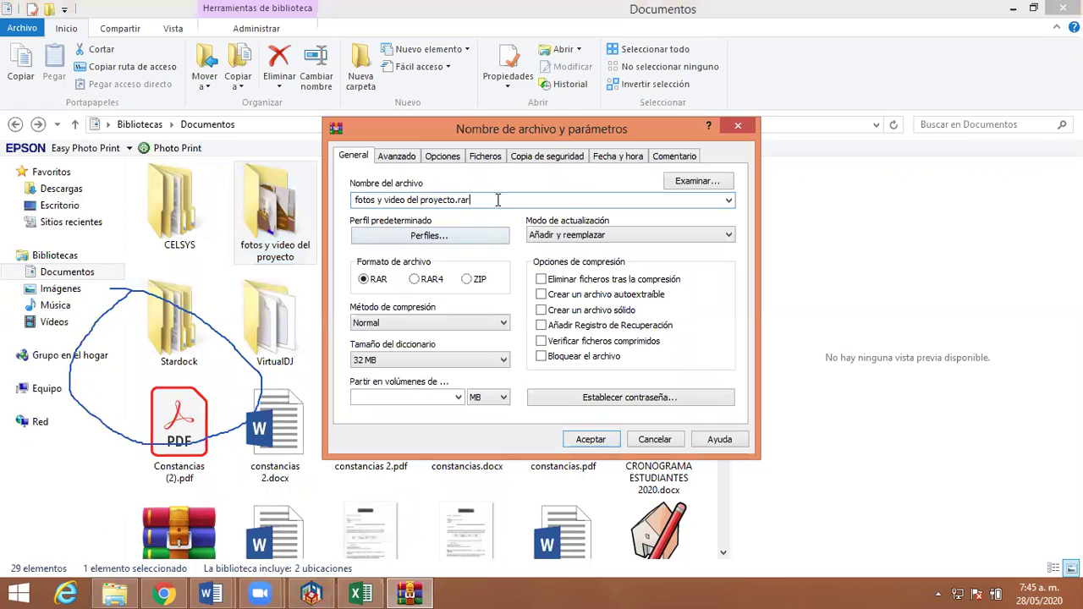
click(467, 280)
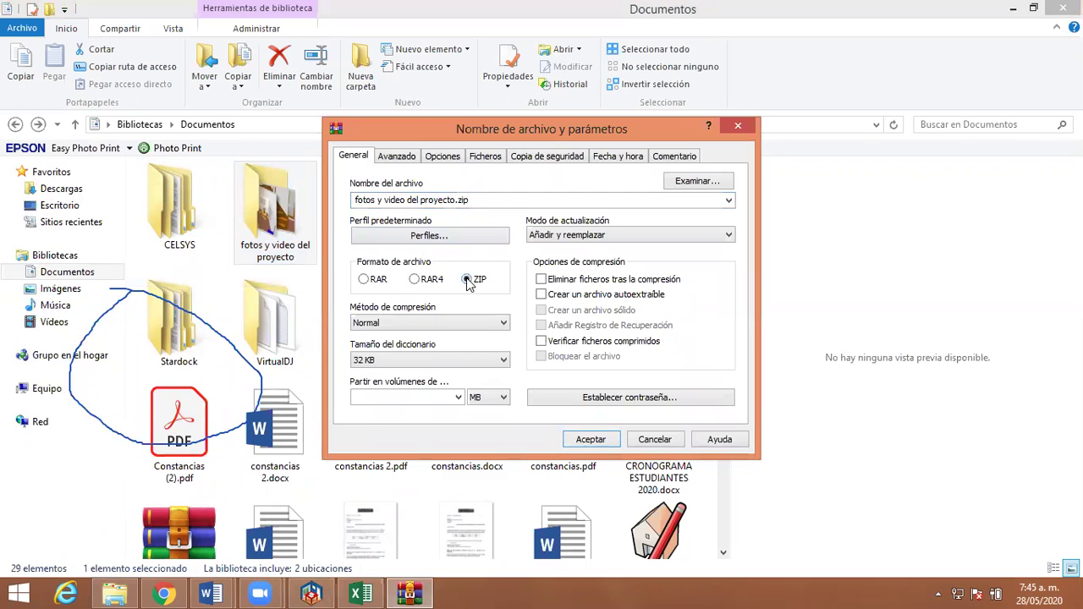
click(365, 280)
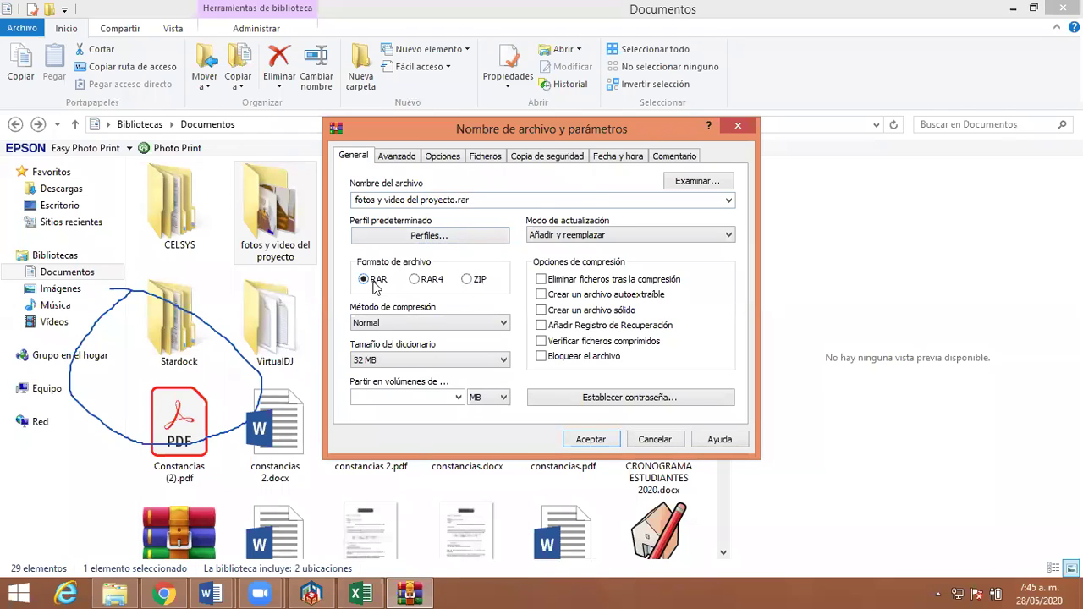
click(468, 280)
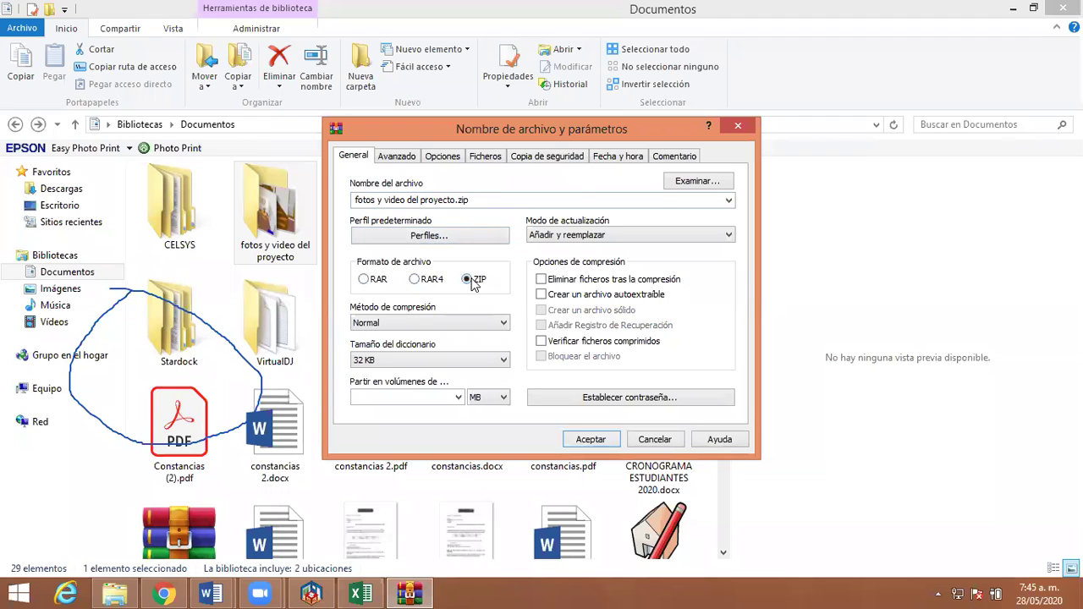
click(591, 438)
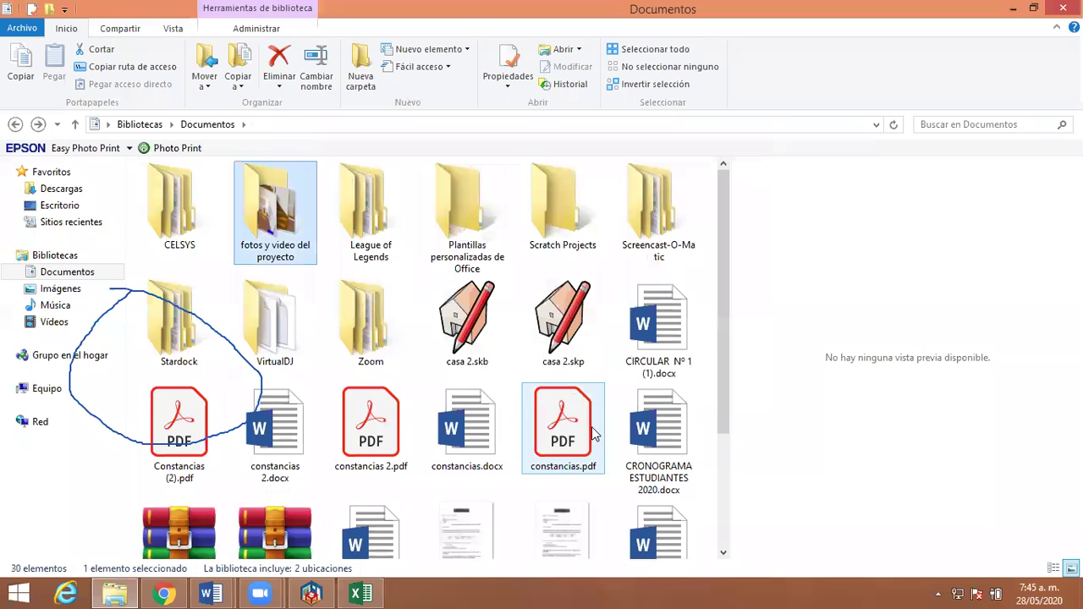
scroll(198, 375, down, 2)
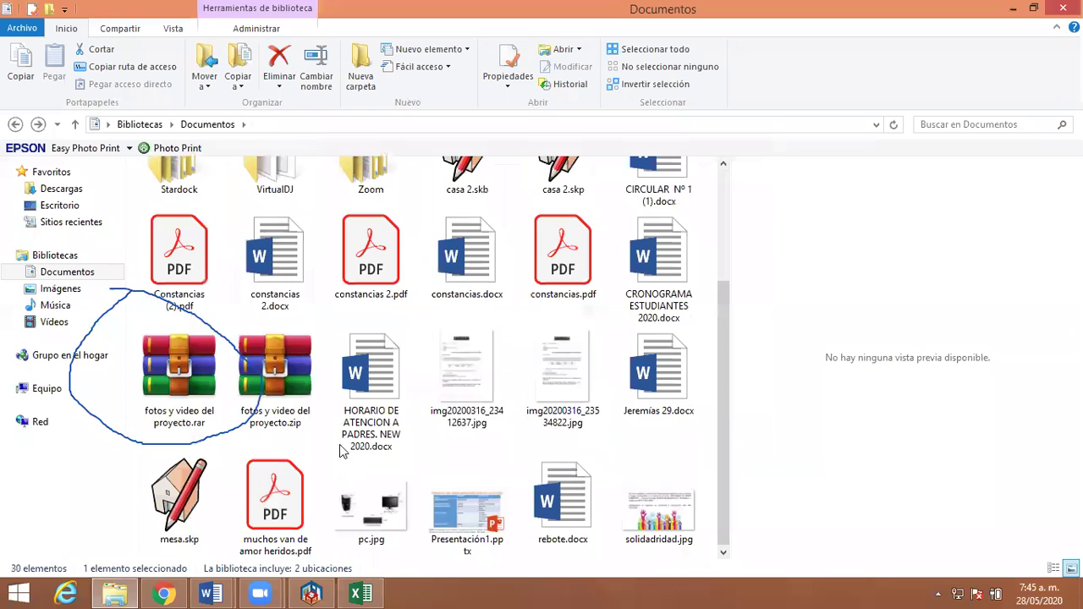
Step: Delete both the RAR and ZIP archives of "fotos y video del proyecto" and clear the freehand annotation
click(279, 403)
click(166, 394)
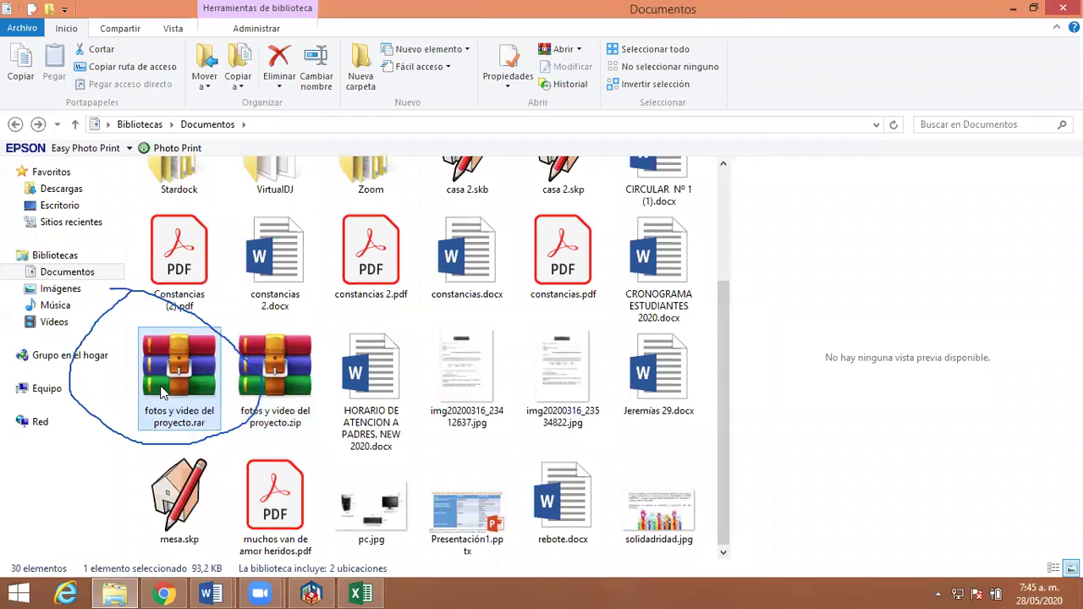
click(276, 359)
key(shift+Left)
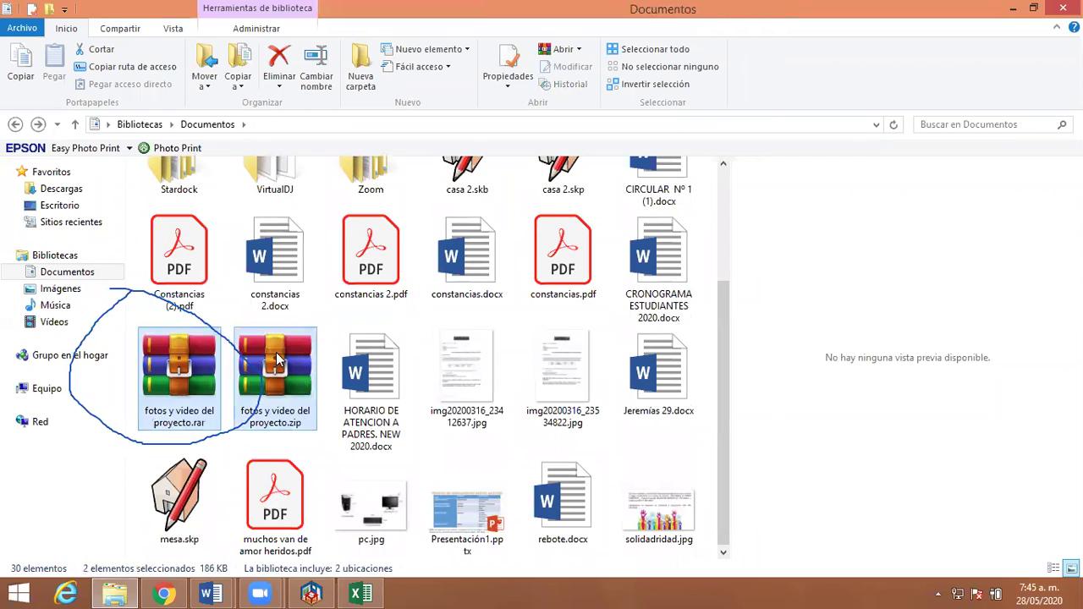
key(Delete)
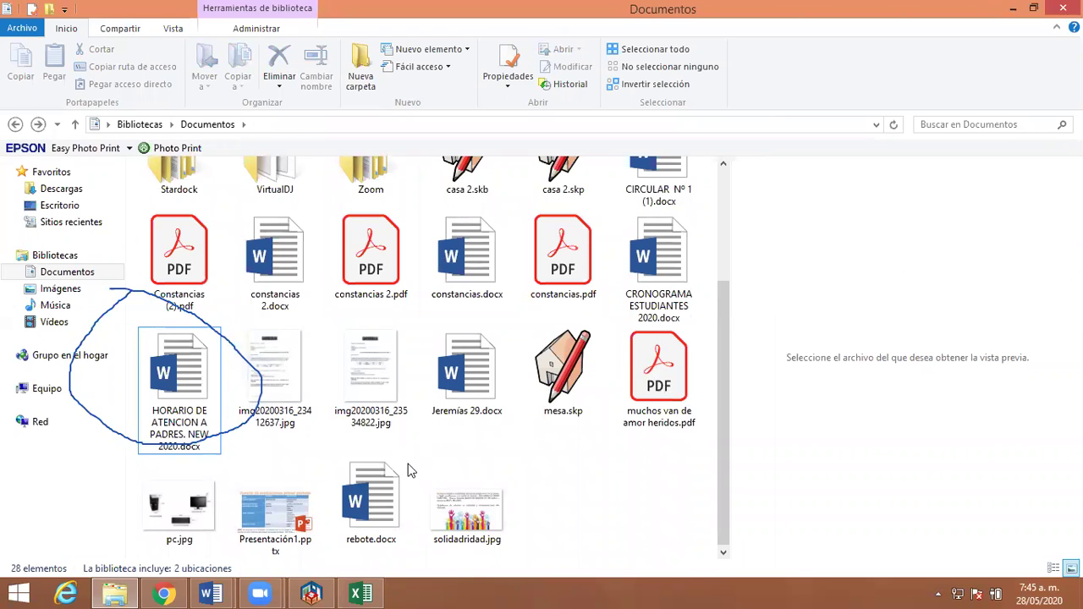
key(Escape)
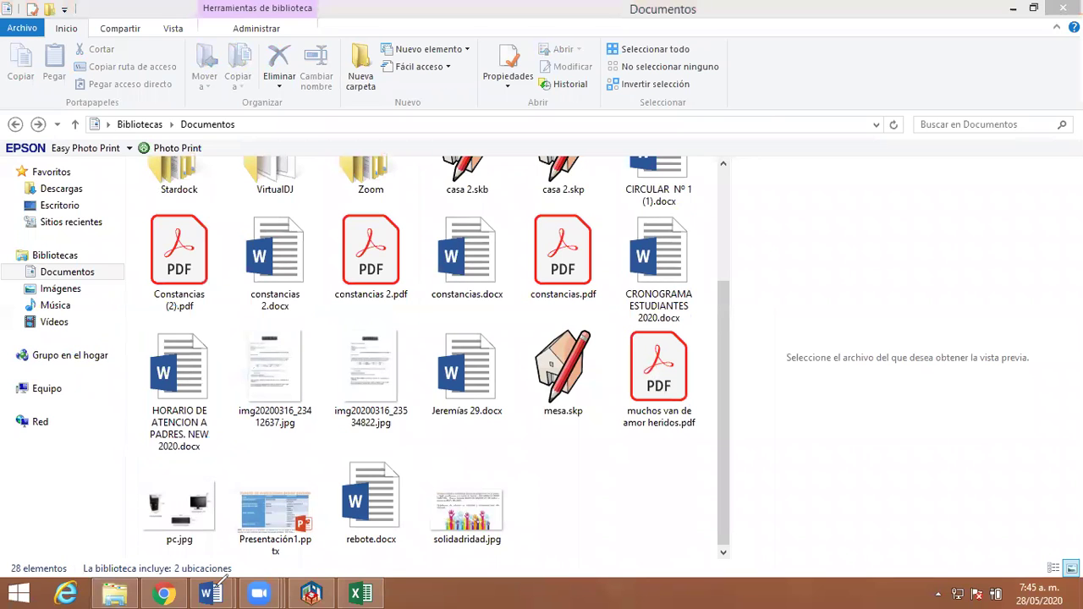
Step: Cycle through the open windows to the desktop and switch to the Sweet Home 3D project
key(alt+Tab)
key(alt+Tab)
key(alt+Tab)
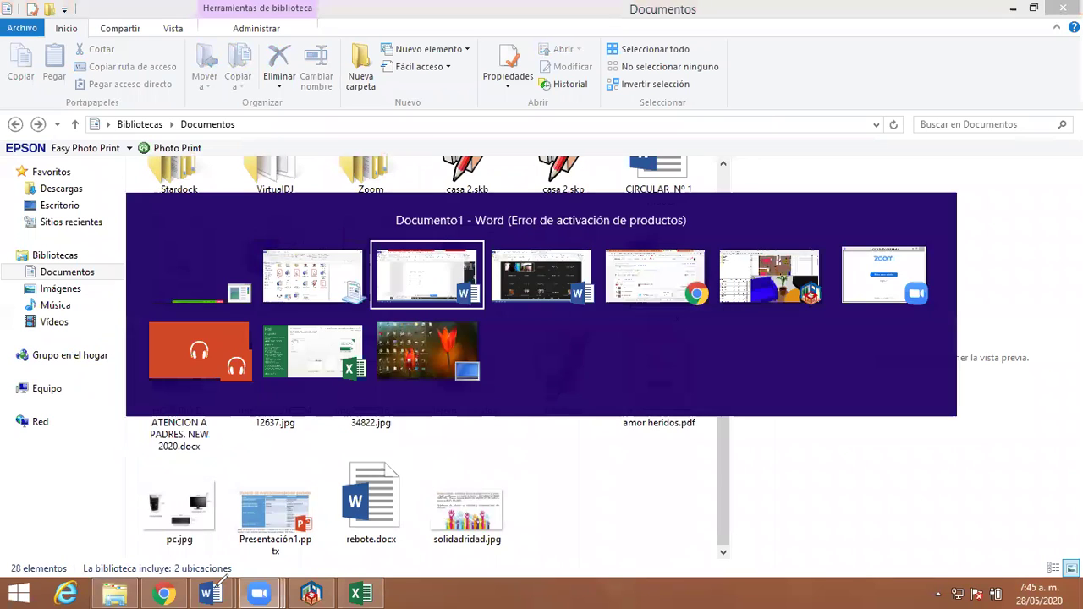
key(alt+Tab)
key(alt+Tab)
key(alt+Tab)
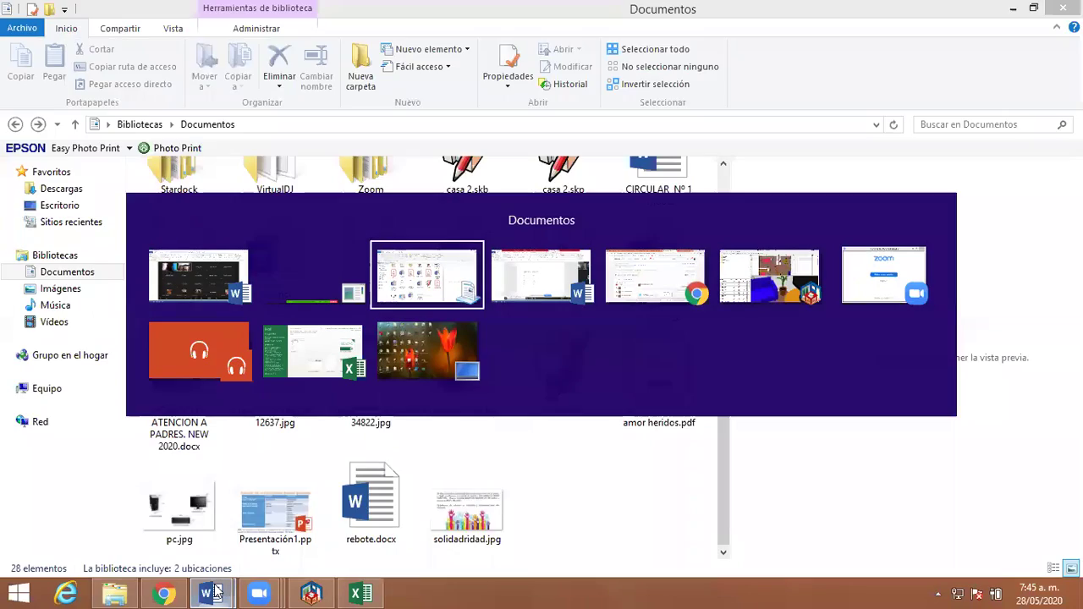
key(alt+Tab)
key(alt+Tab)
key(alt+Tab)
key(alt+Tab)
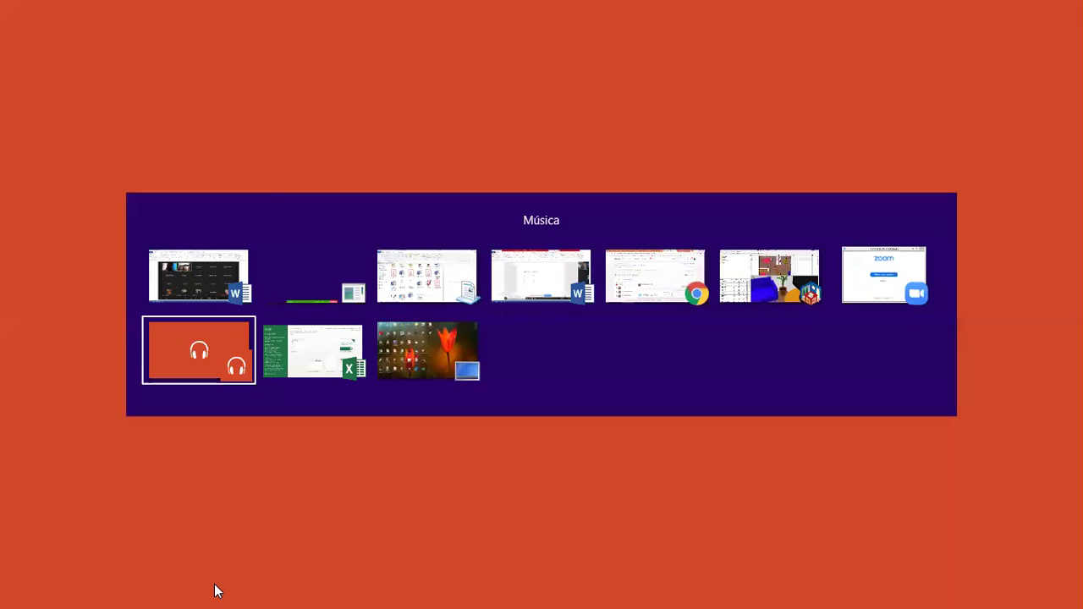
key(alt+Tab)
key(alt+Tab)
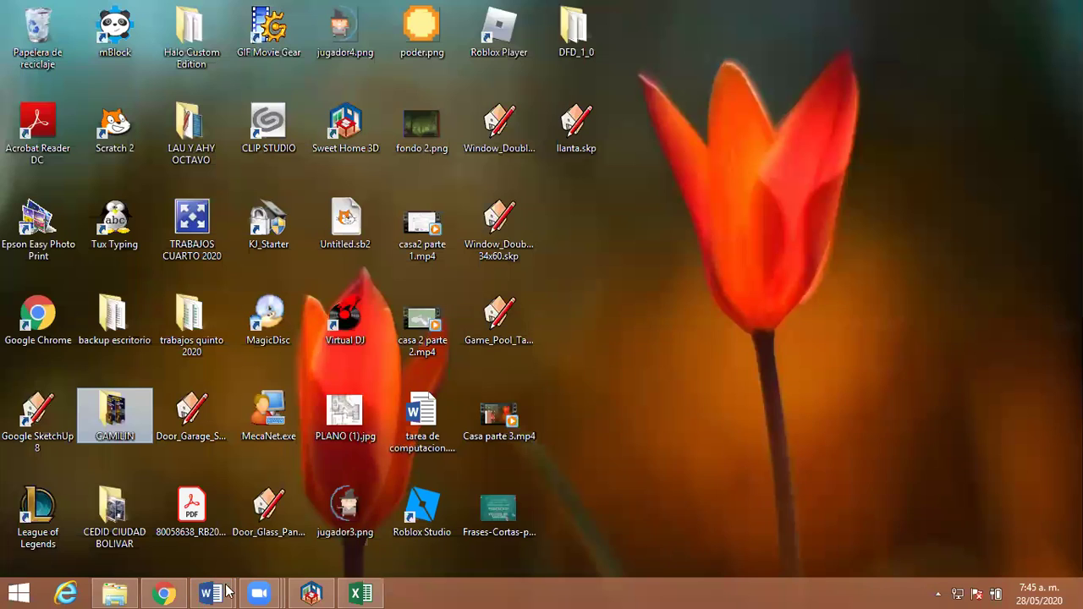
click(315, 593)
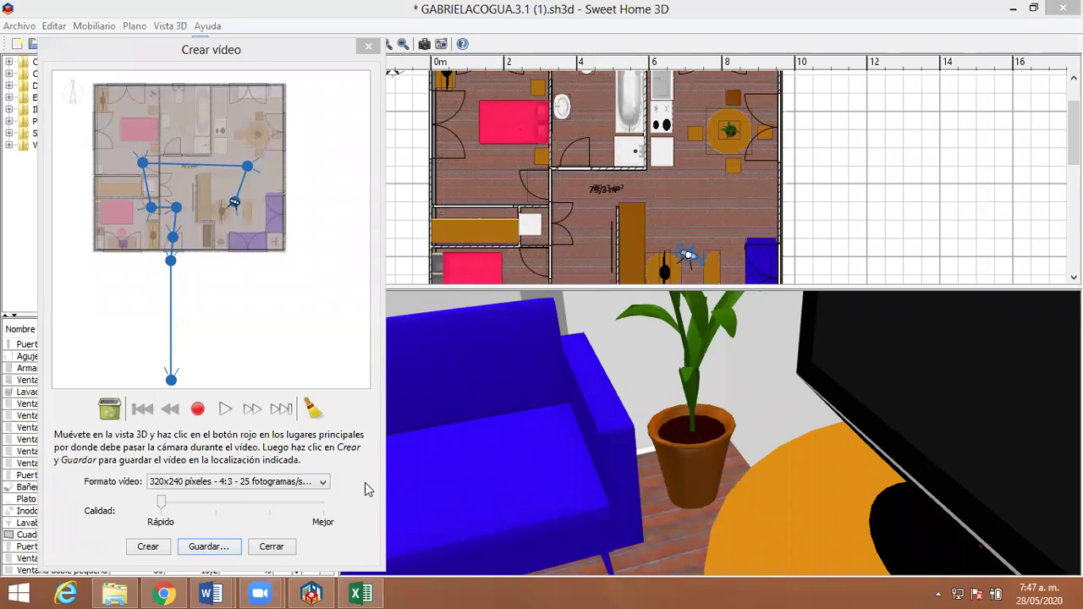
Step: Switch to Excel, dismiss the Office activation wizard and close the program
click(362, 592)
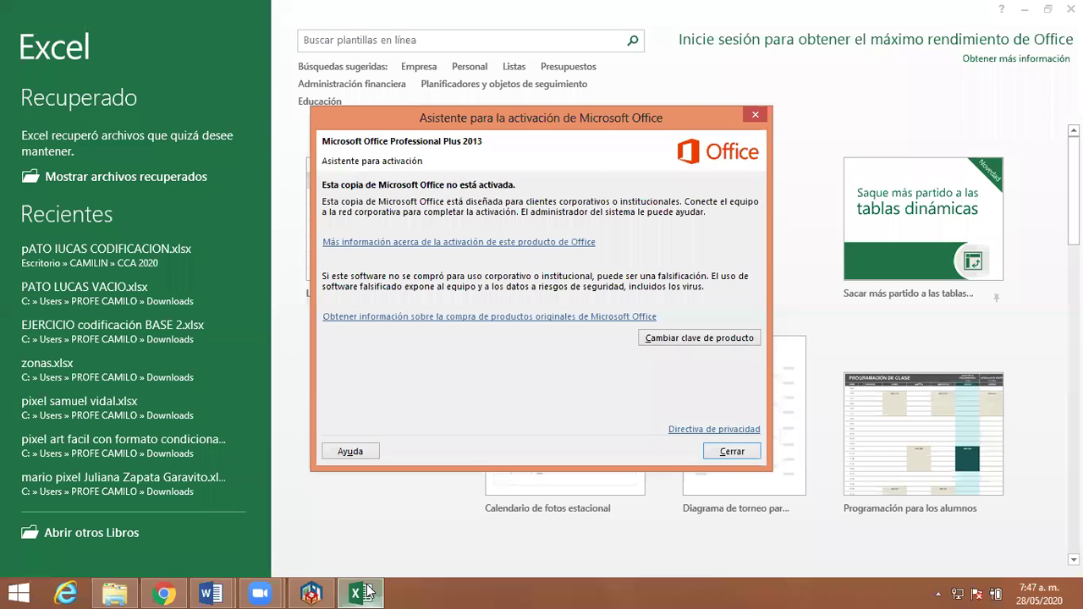
click(730, 453)
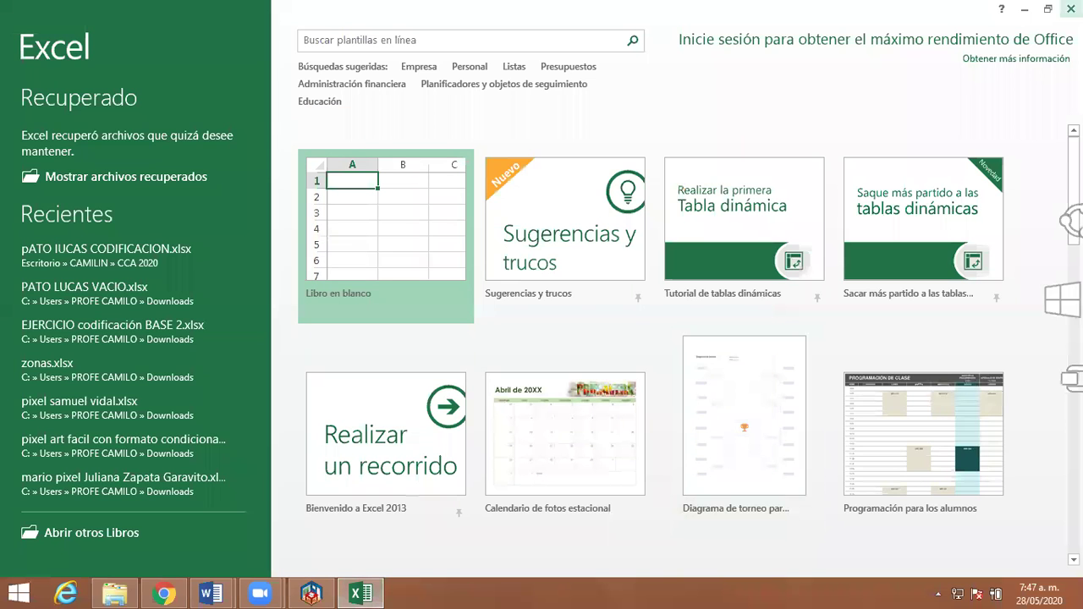
click(1071, 8)
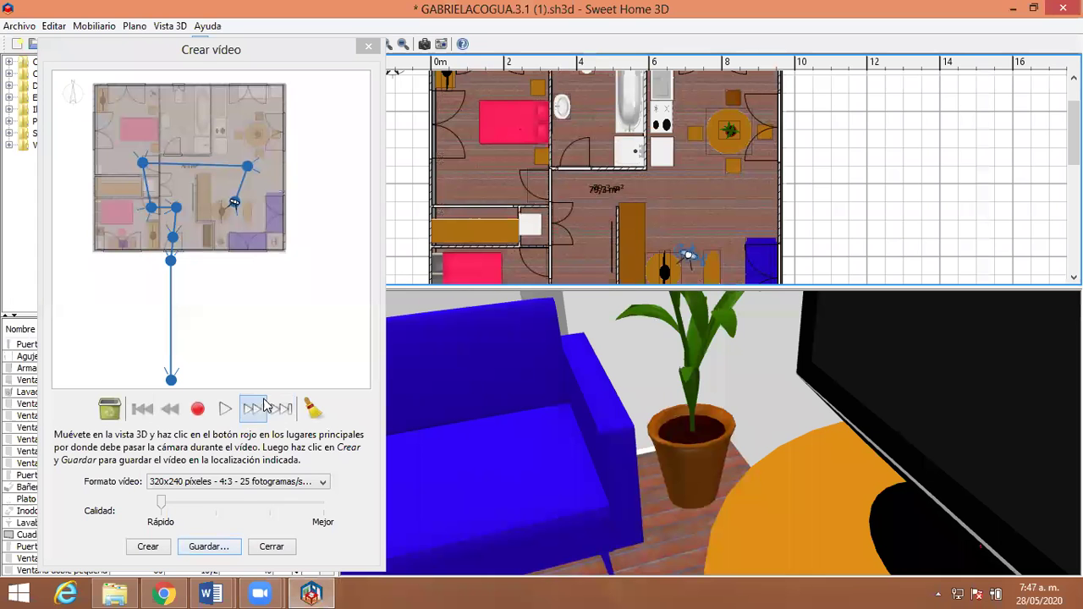
Step: Play the camera path preview for the video in Sweet Home 3D and enlarge the 3D view upward over the plan
click(230, 413)
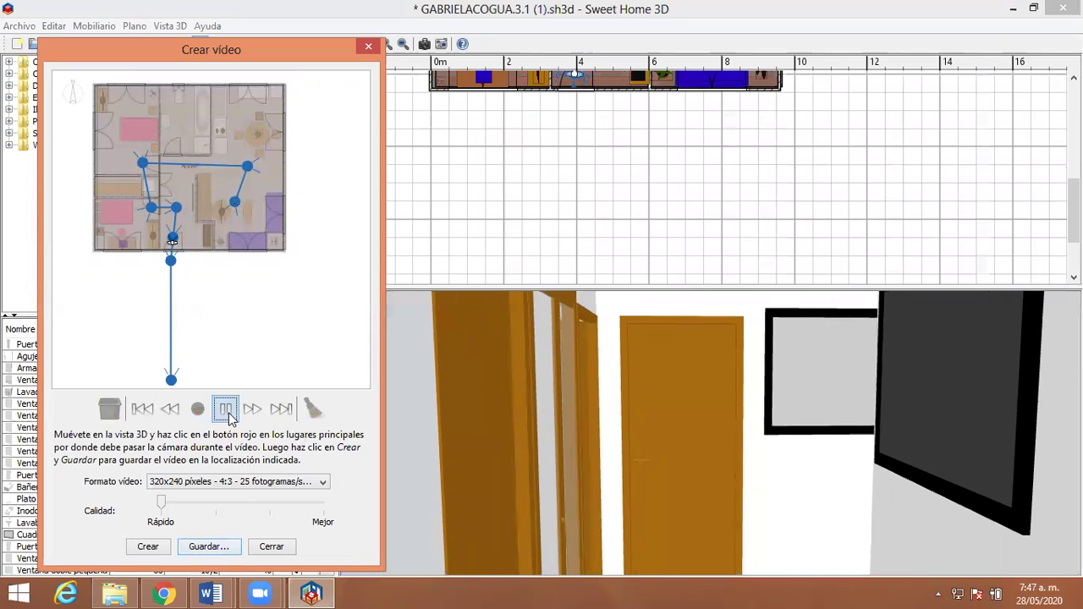
scroll(725, 284, up, 2)
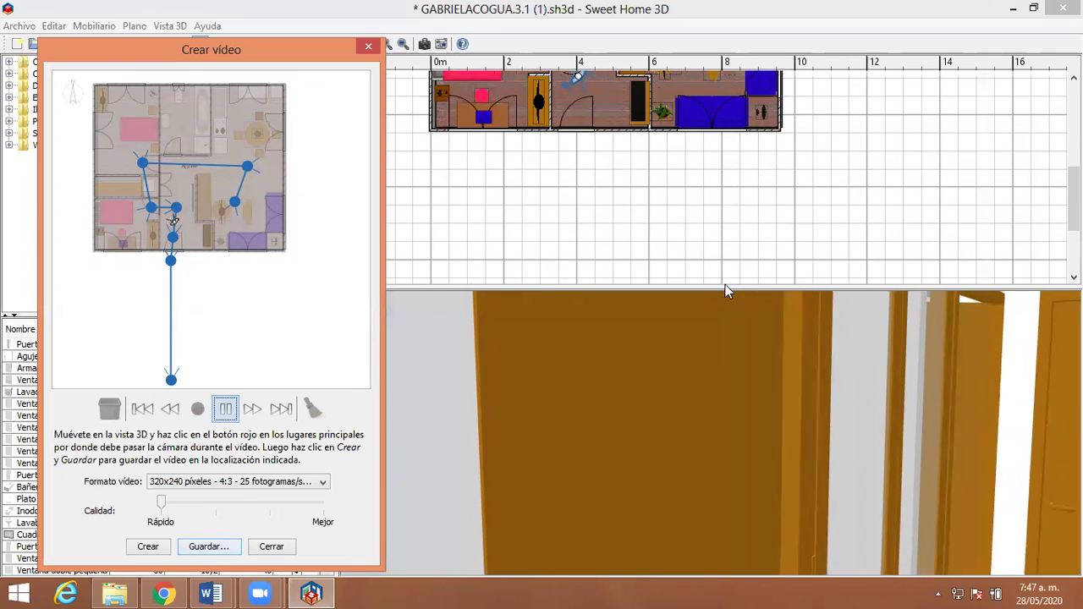
drag(730, 288, 732, 85)
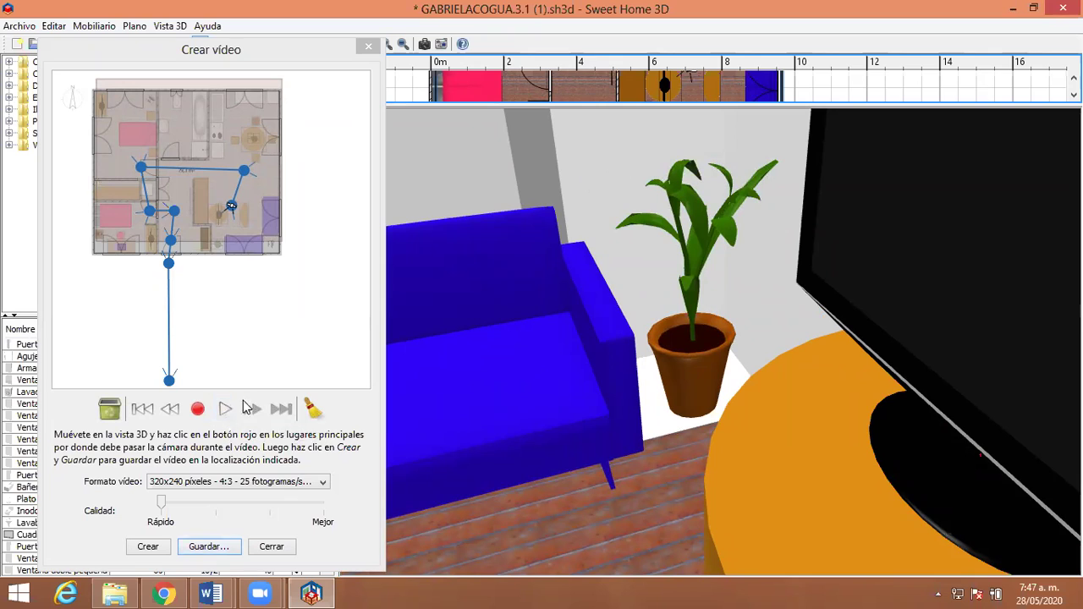
Step: Save the video as a MOV file in Mis documentos, keeping the proposed file name
click(219, 548)
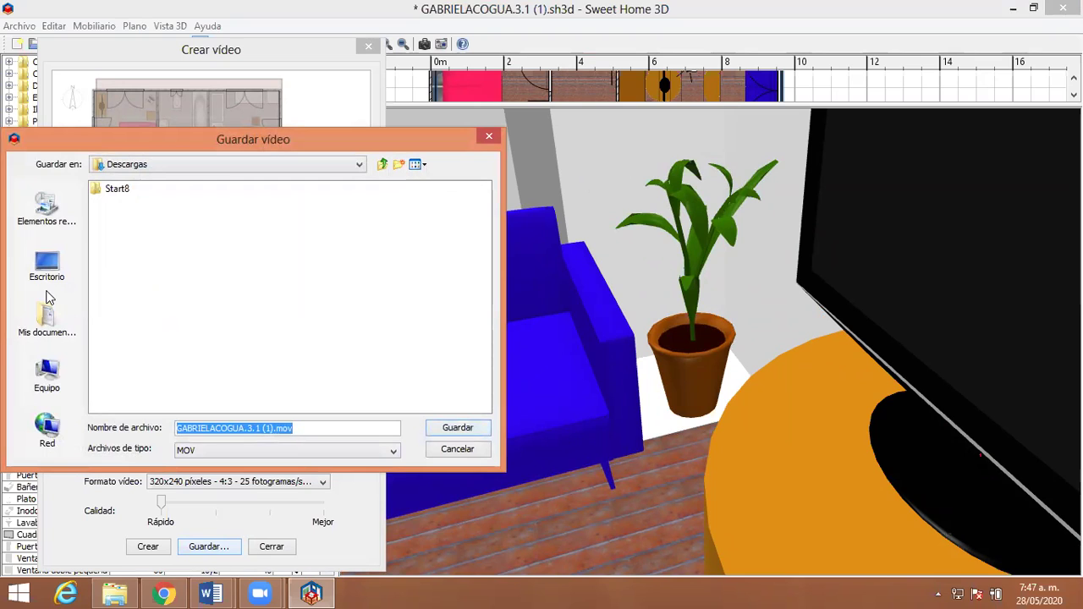
click(42, 322)
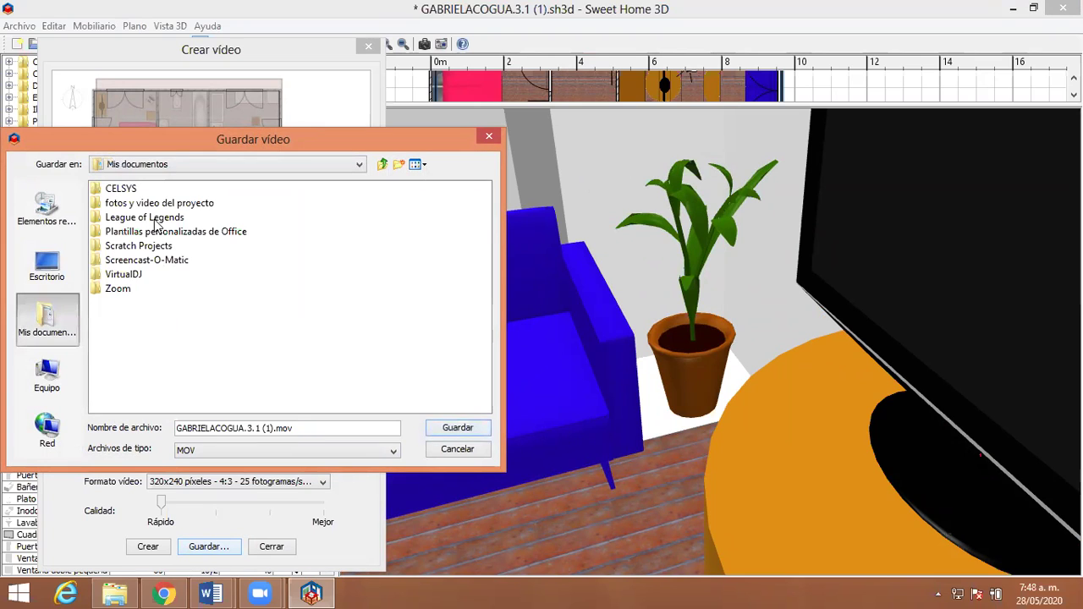
click(449, 429)
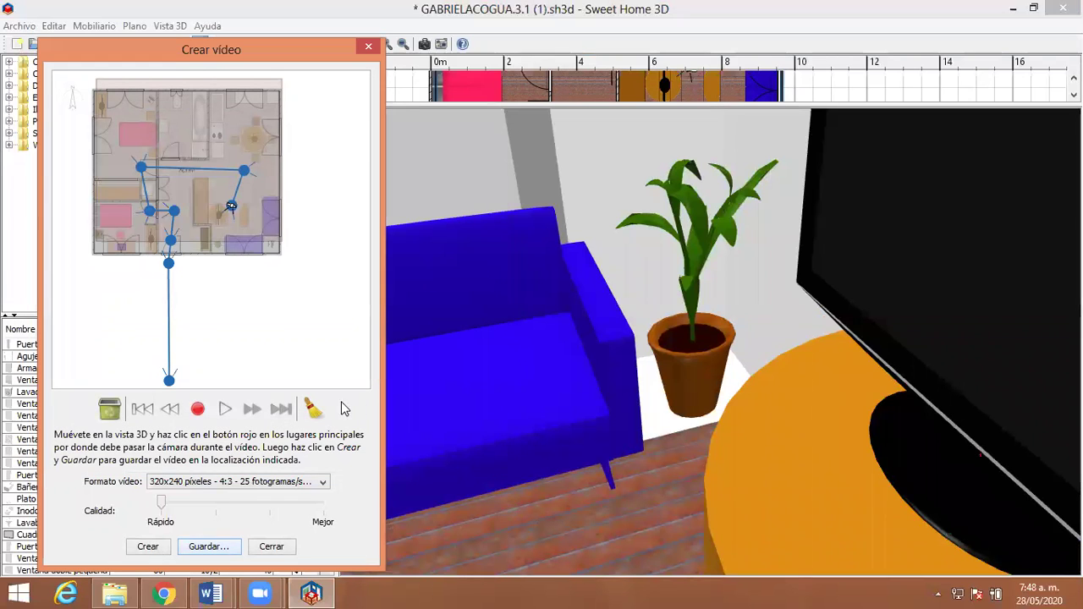
Step: Close the video creation dialog and exit Sweet Home 3D without saving the project
click(369, 47)
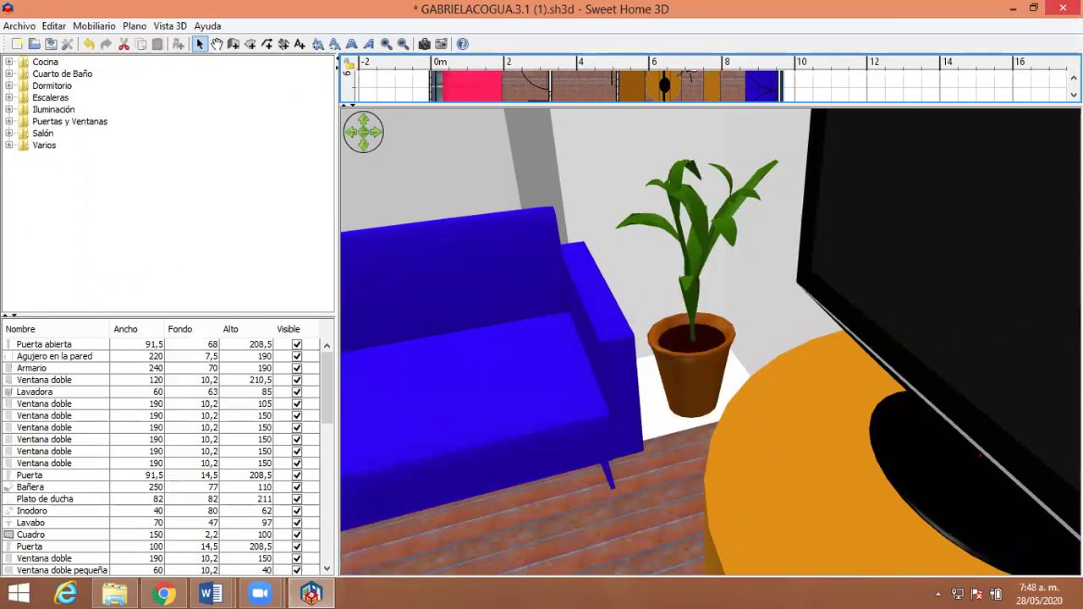
click(1061, 8)
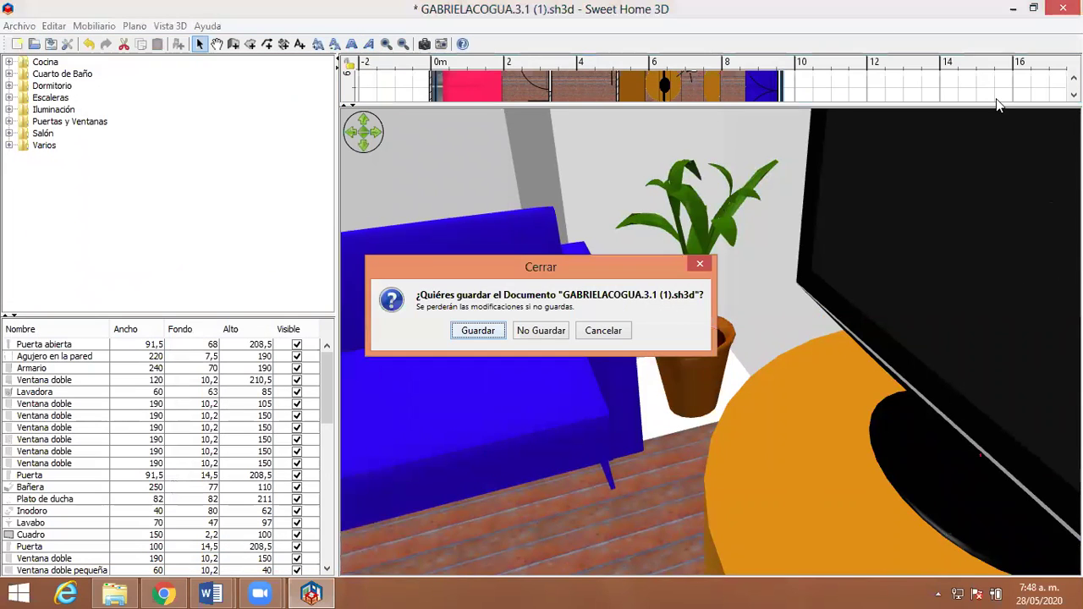
click(528, 330)
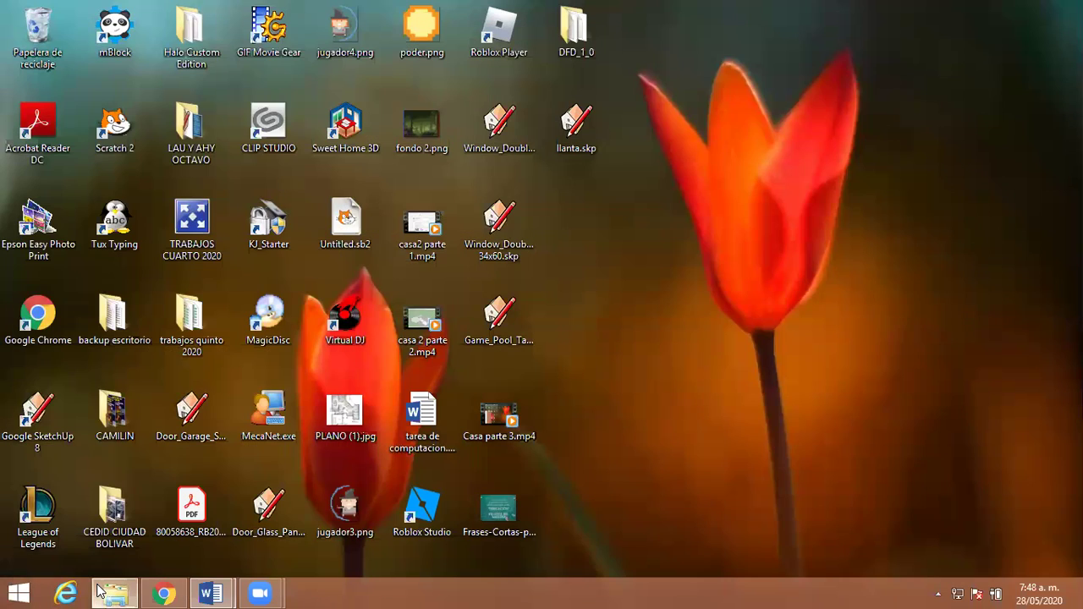
Step: Find the saved MOV video in the Documentos library and try to open it with the default app
click(100, 592)
click(80, 273)
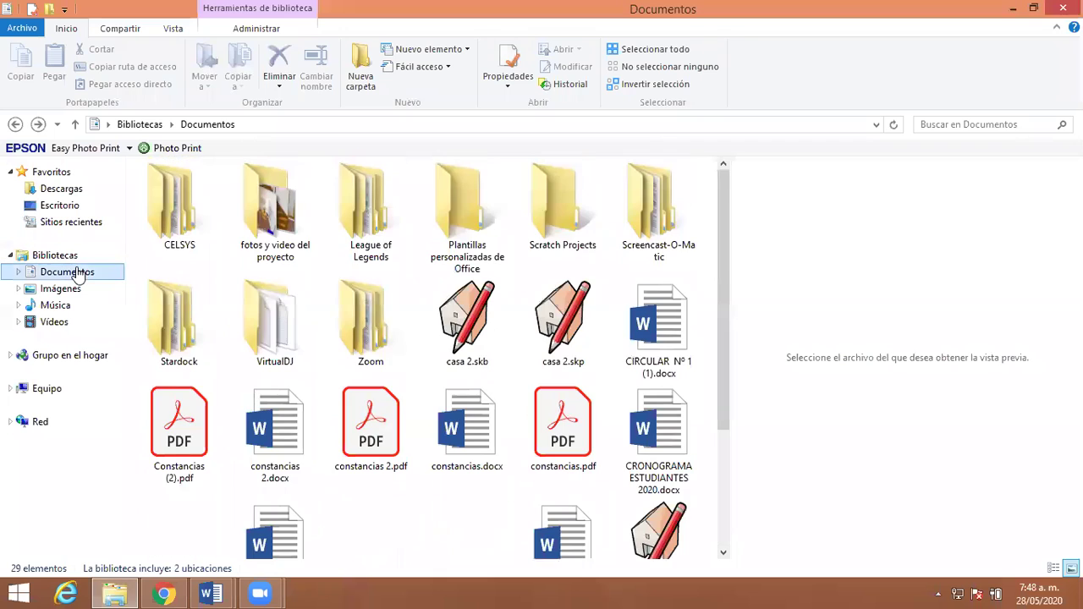
click(488, 469)
scroll(488, 457, down, 2)
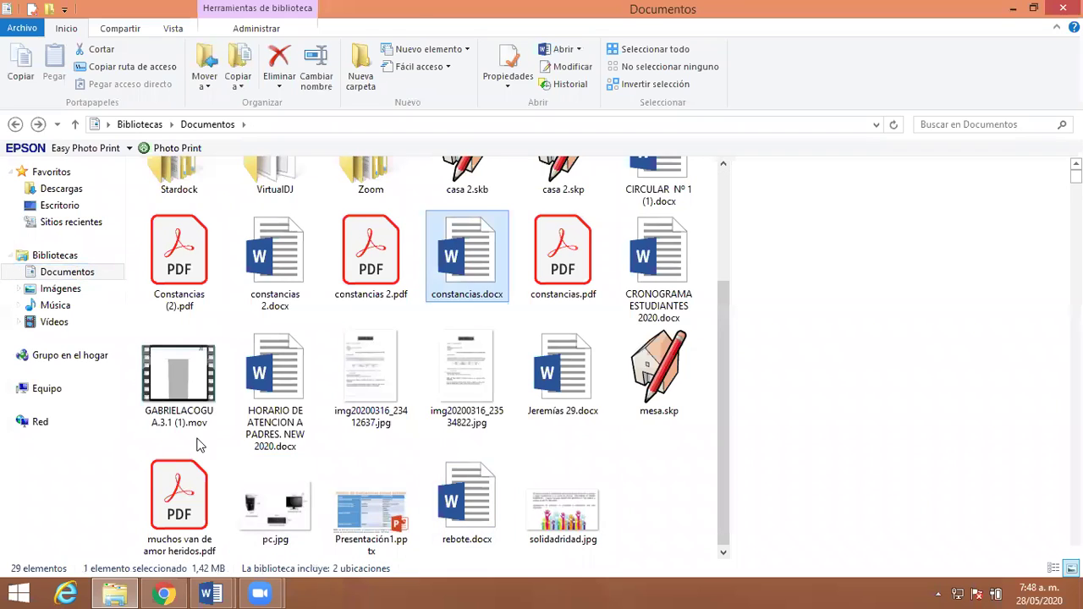
click(184, 381)
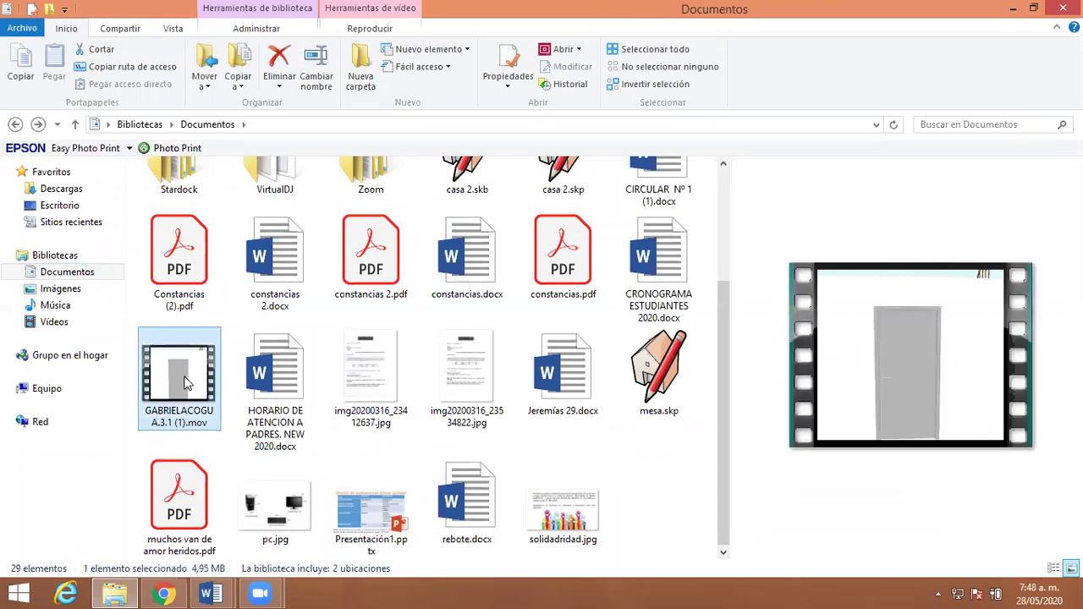
double_click(186, 382)
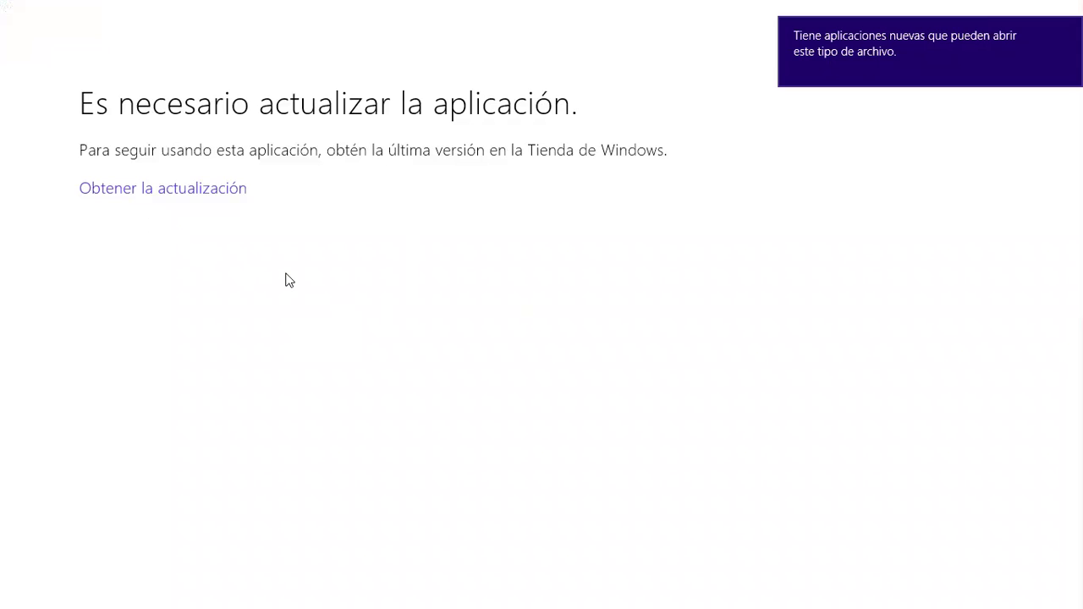
key(alt+Tab)
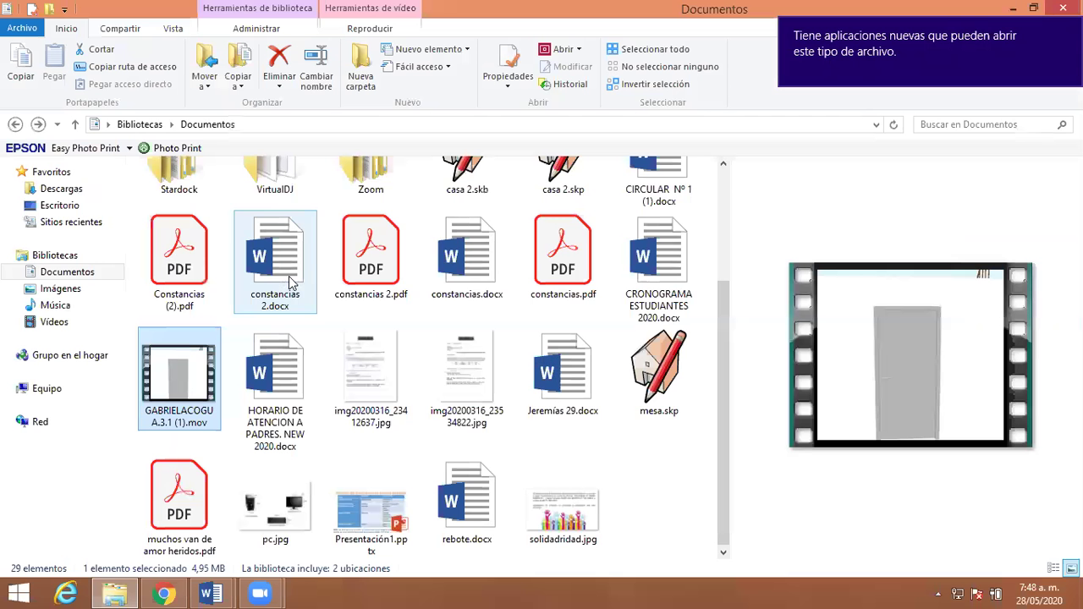
Step: Play the MOV video in a maximized Windows Media Player window, close the player and select the "HORARIO DE ATENCION A PADRES. NEW 2020.docx" file
right_click(203, 362)
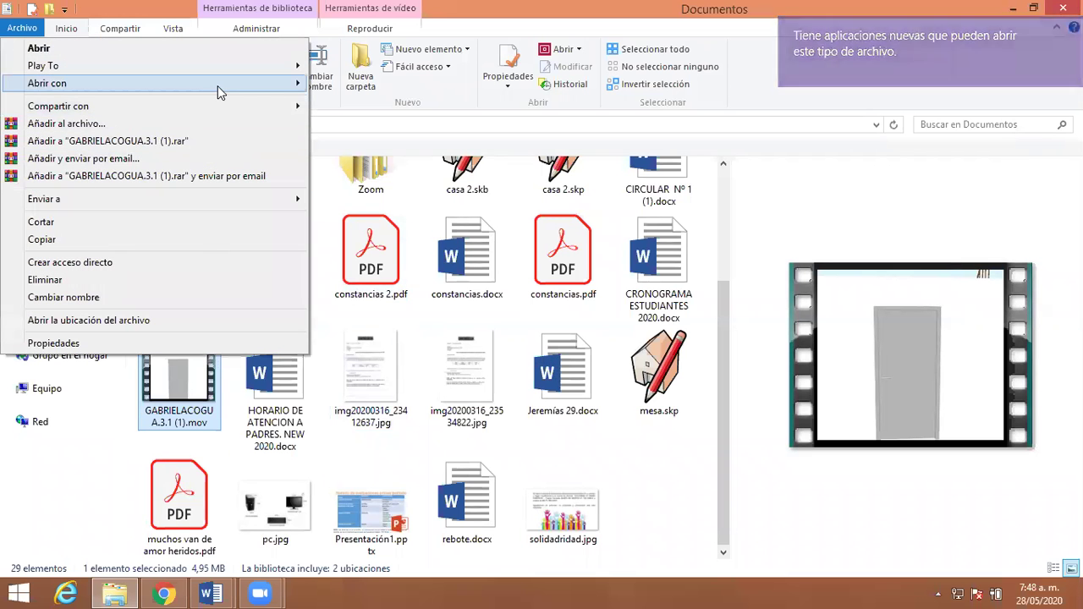
mouse_move(296, 92)
click(396, 117)
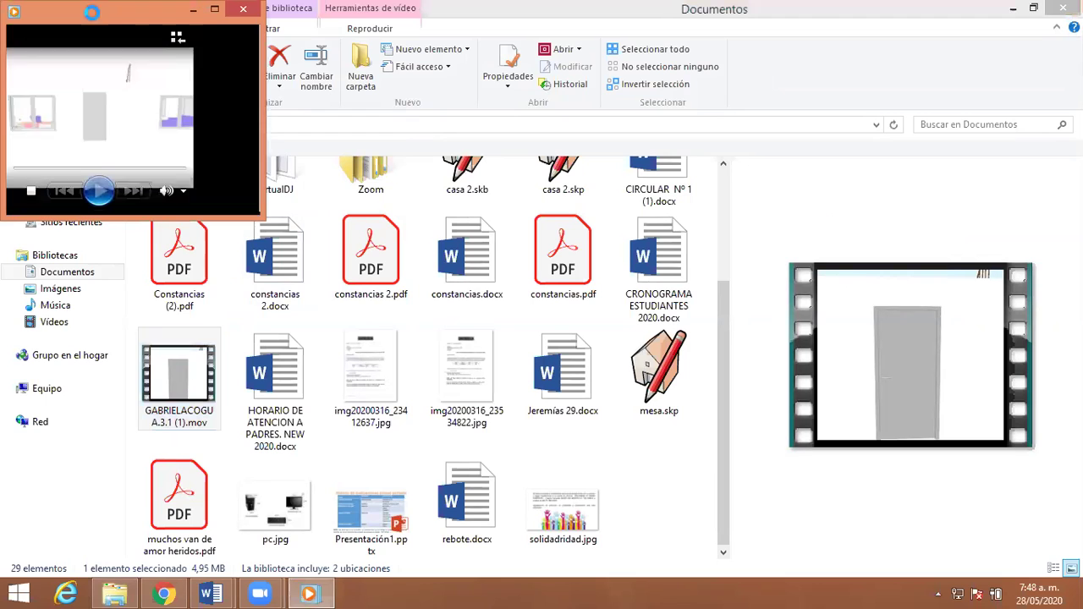
click(214, 10)
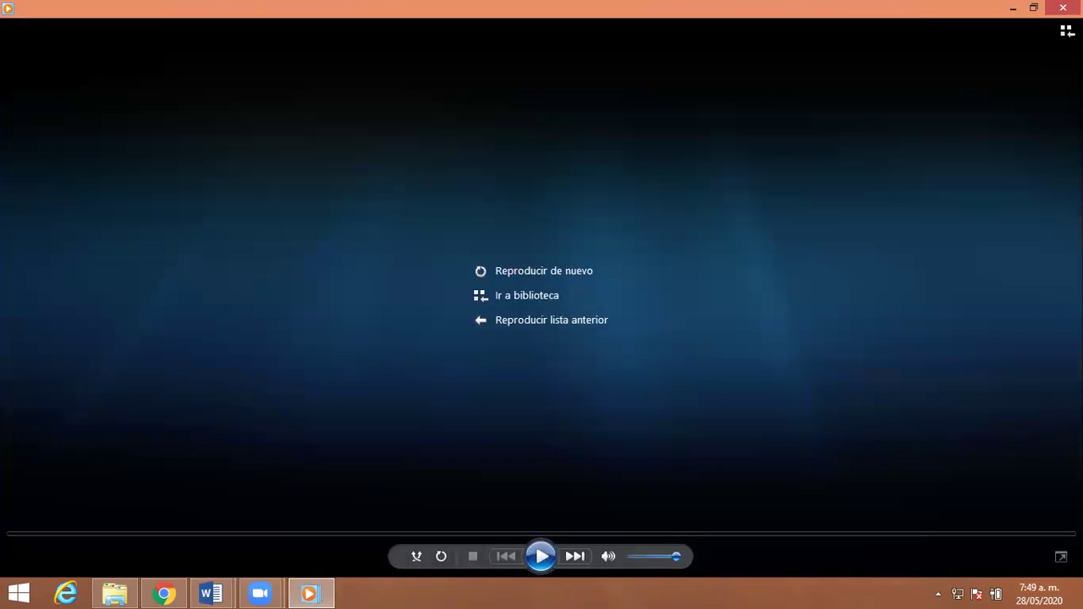
click(1063, 8)
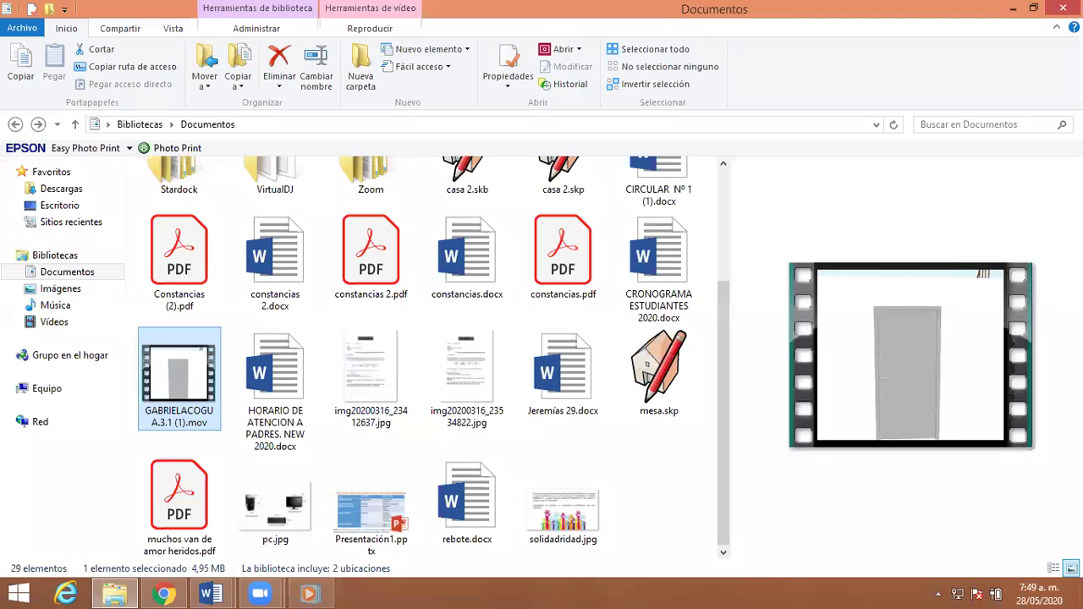
click(307, 417)
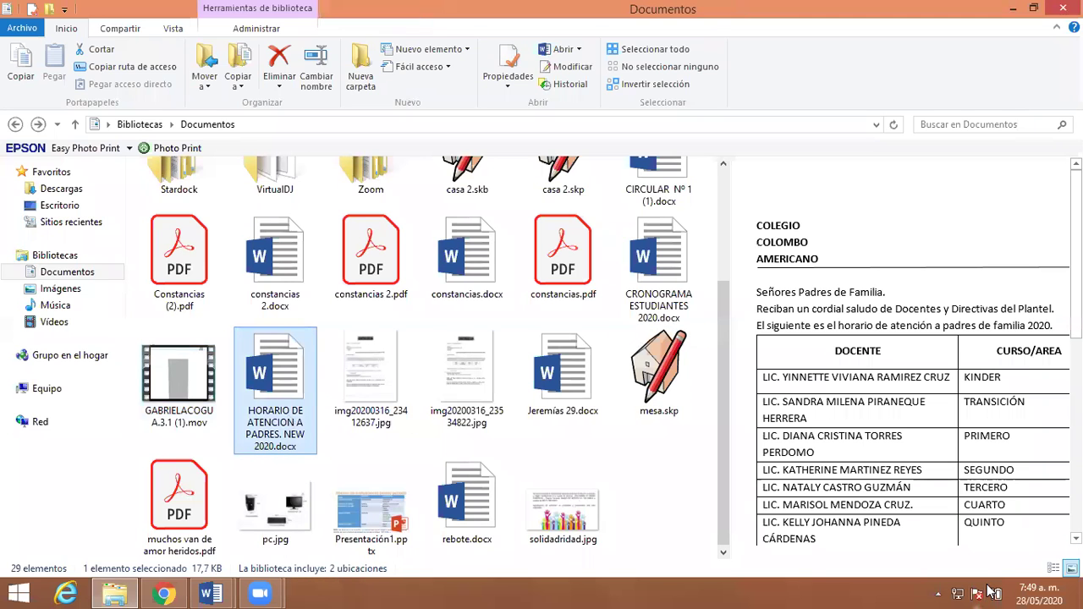